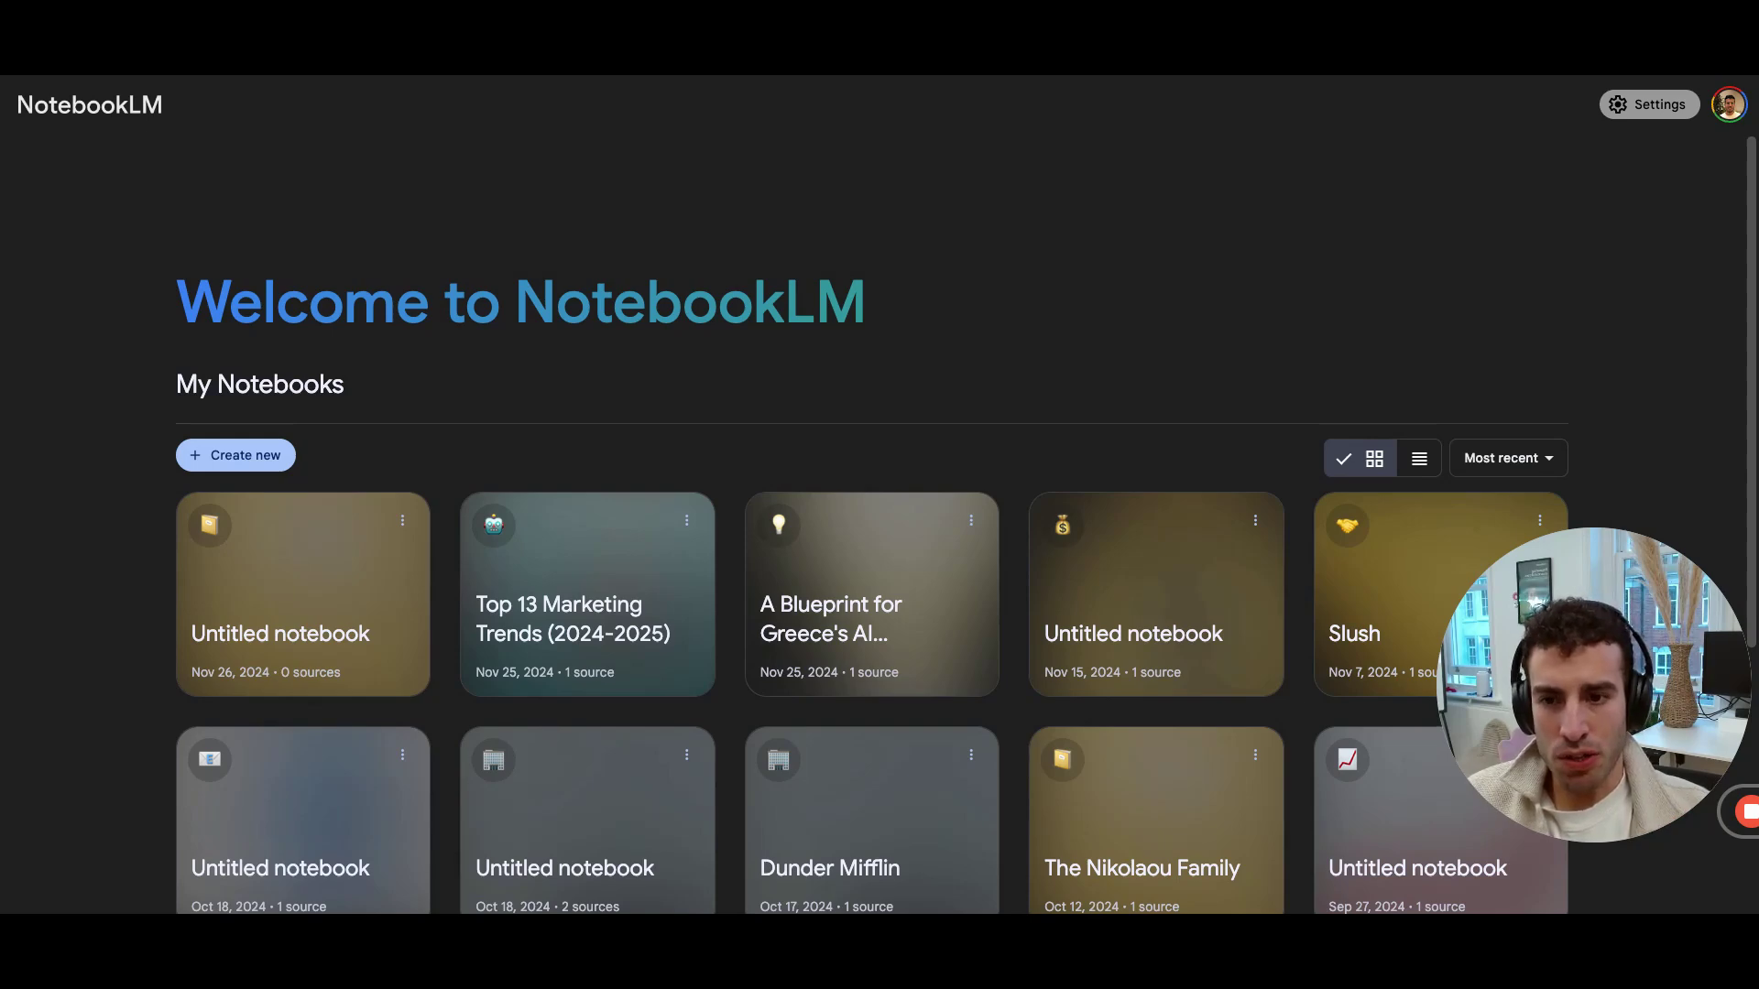
Create a new NotebookLM notebook sourced from the pasted explodingtopics marketing-trends article URL
click(273, 456)
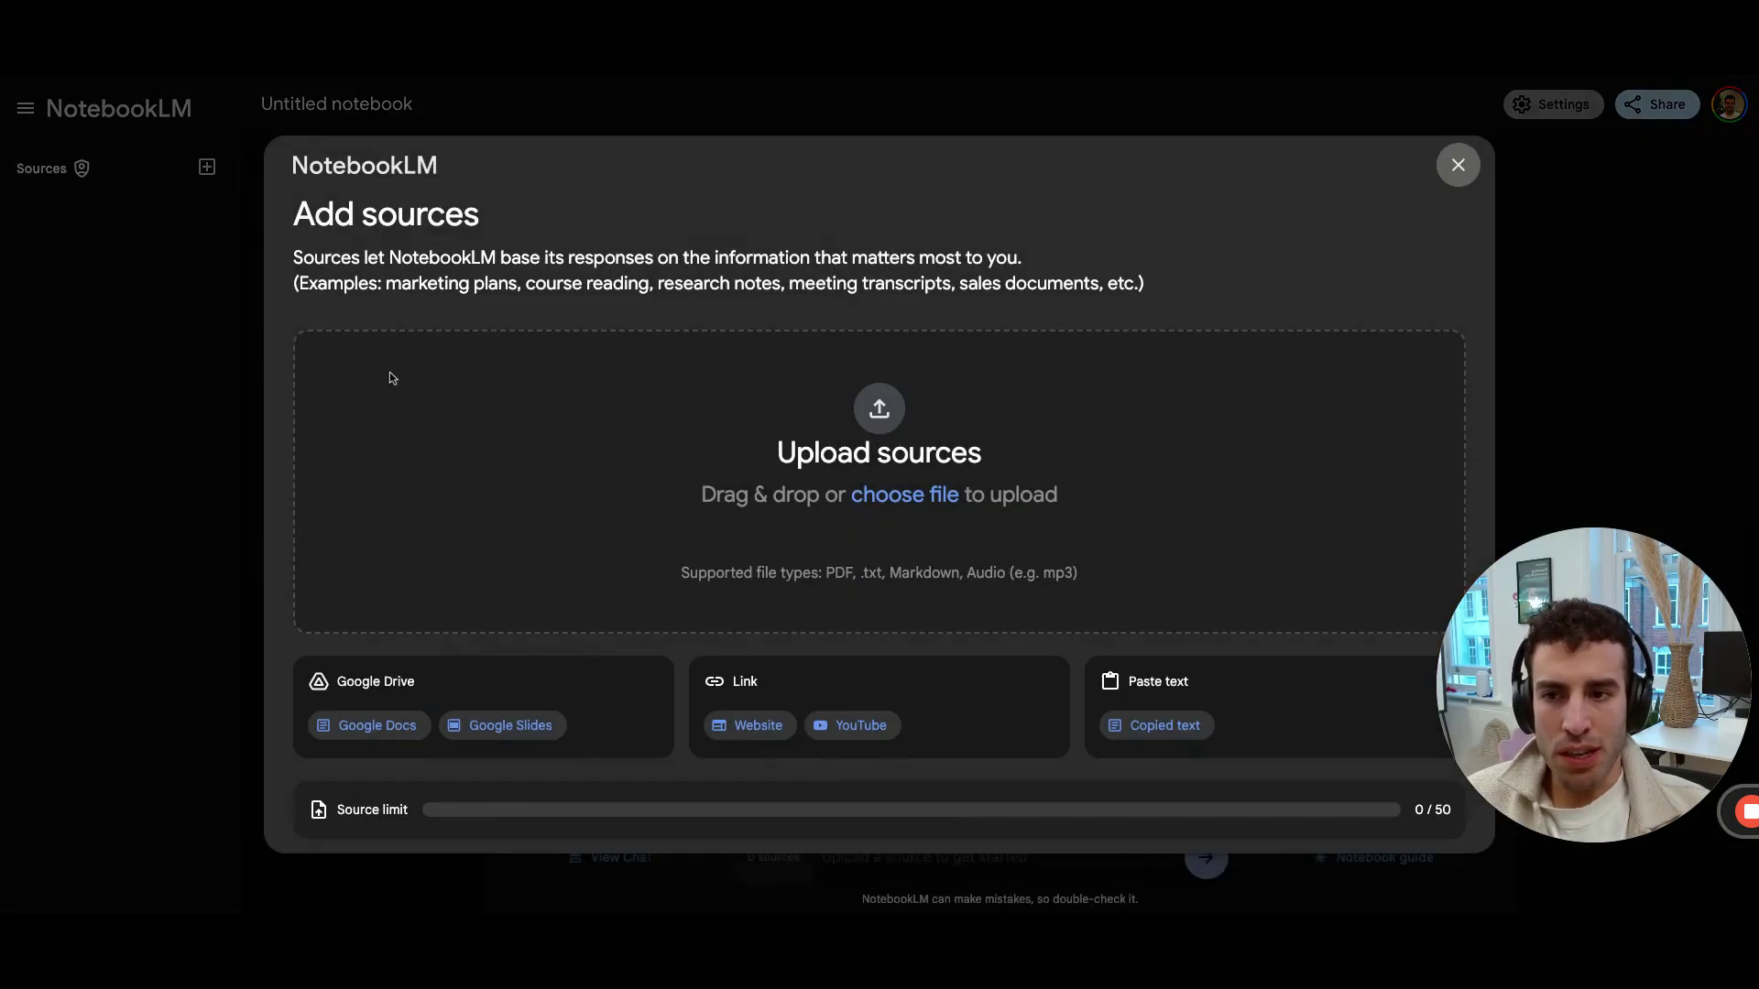
click(760, 727)
click(578, 394)
text(https://explodingtopics.com/blog/marketing-trends)
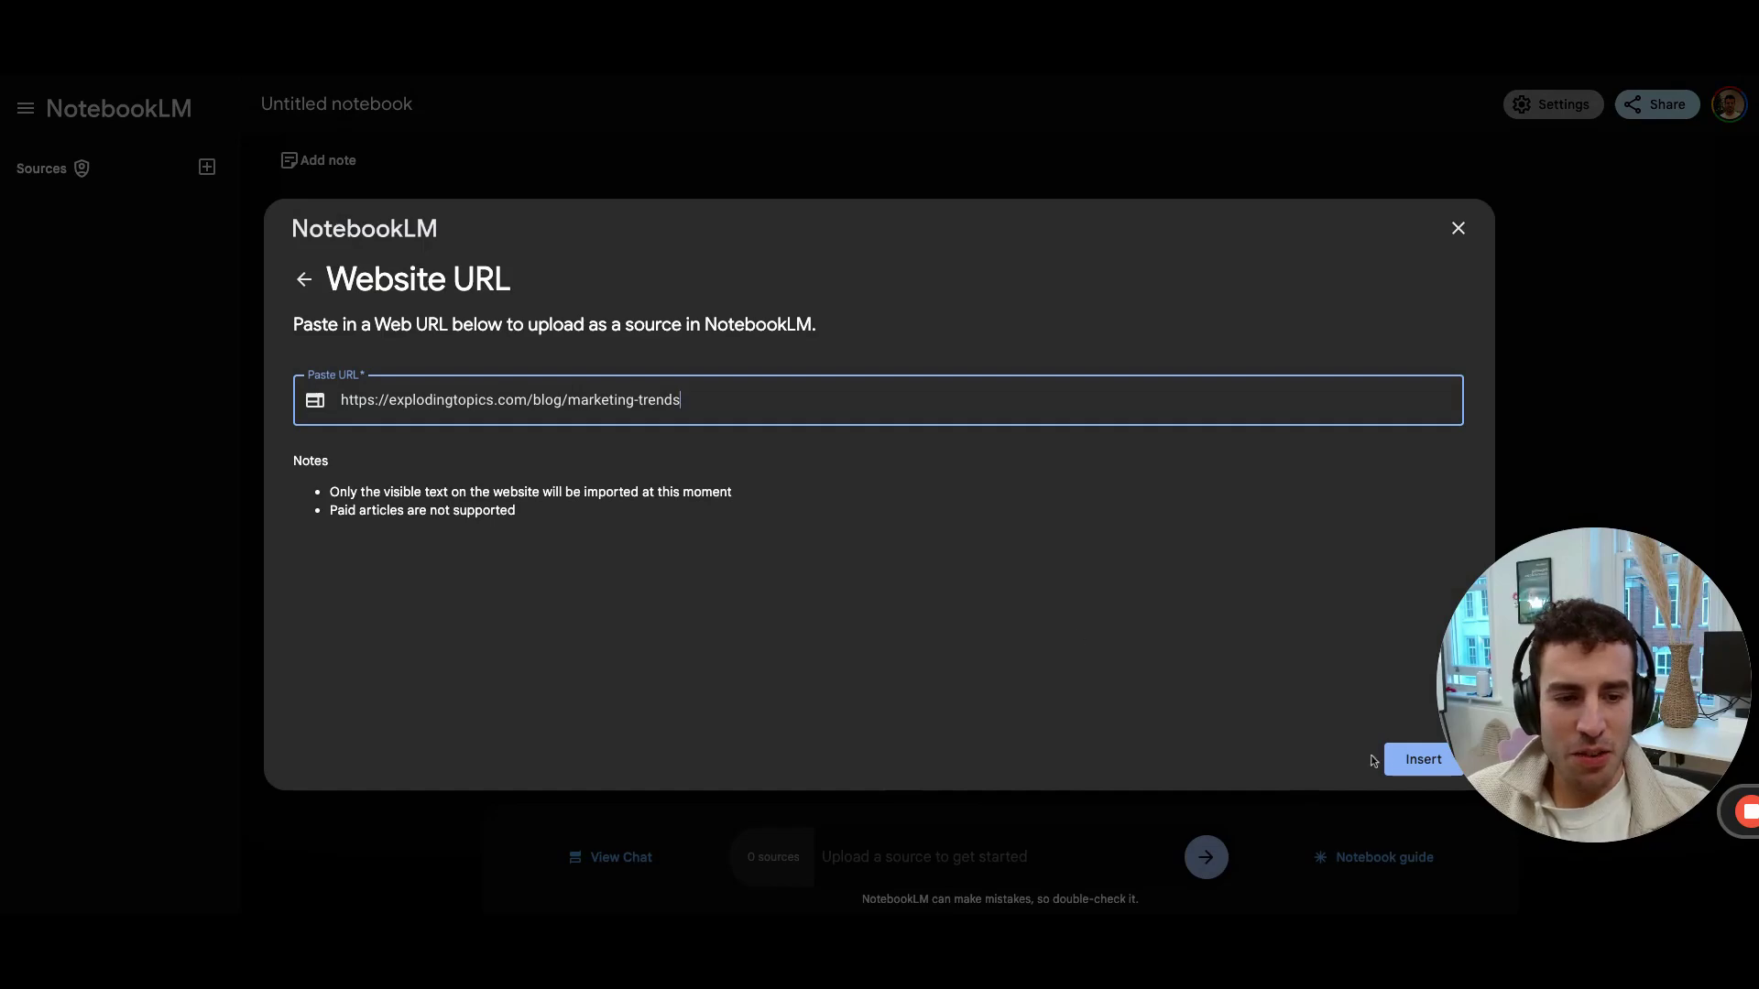
click(1401, 760)
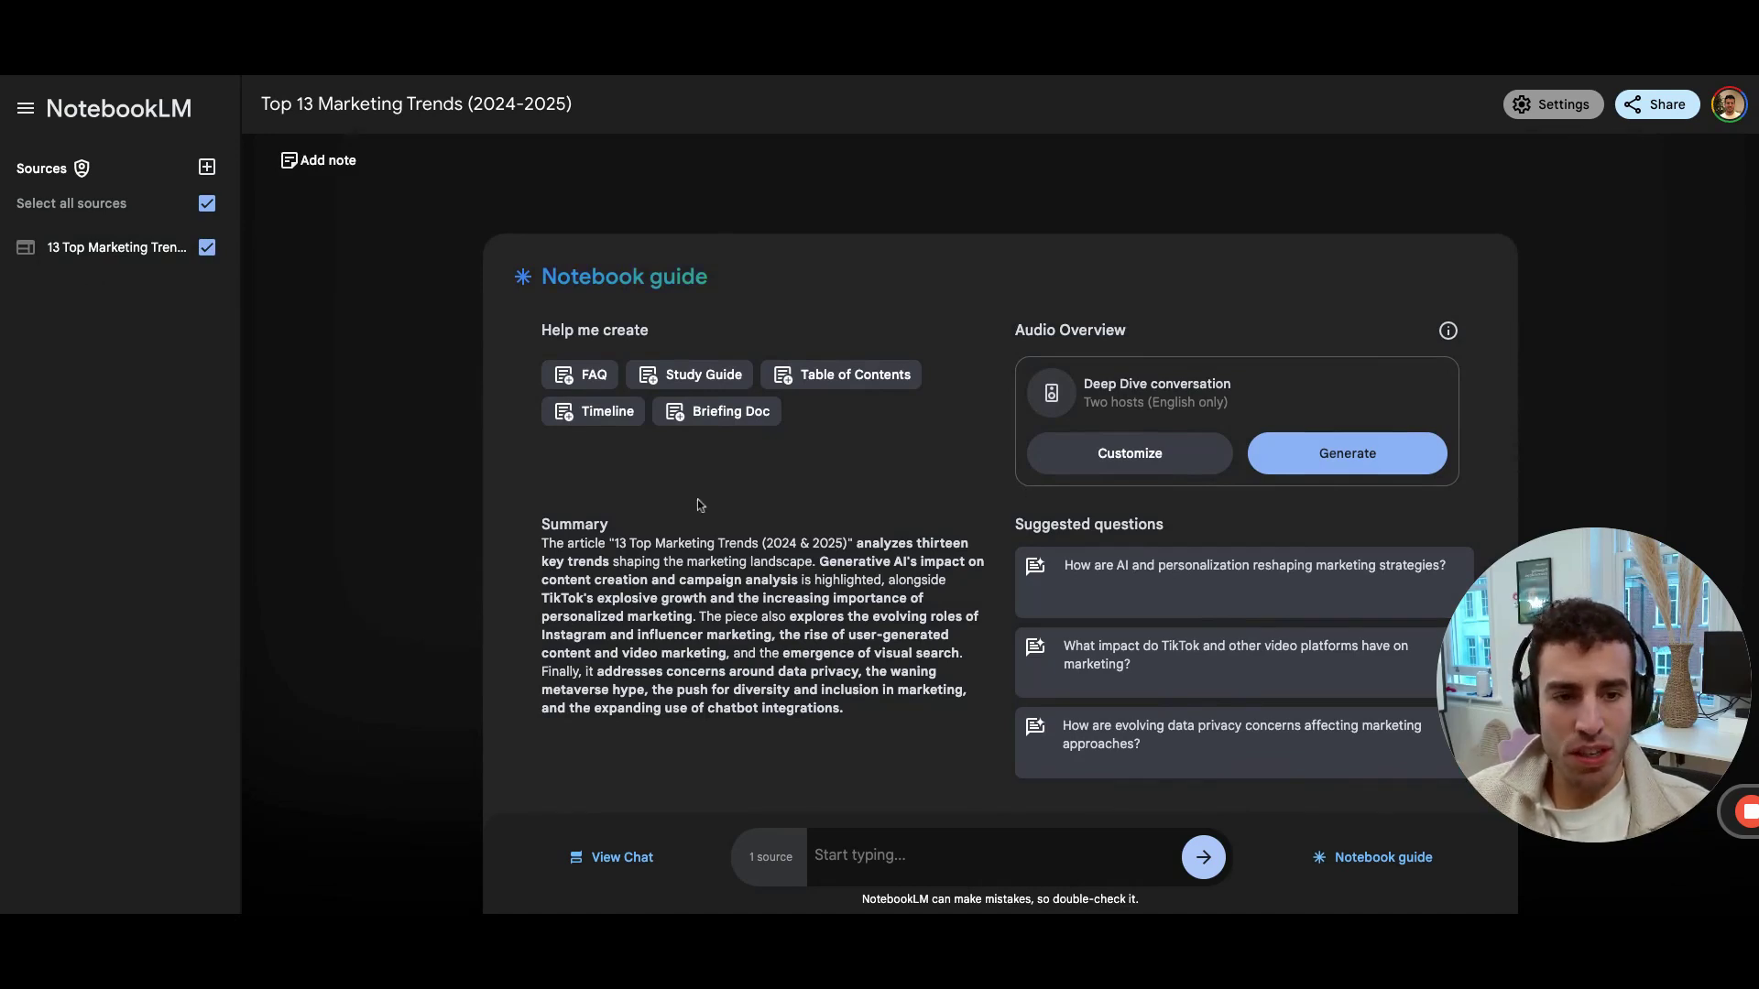
Generate the 19:19 two-host Audio Overview and listen to its first ~20 seconds
click(1345, 456)
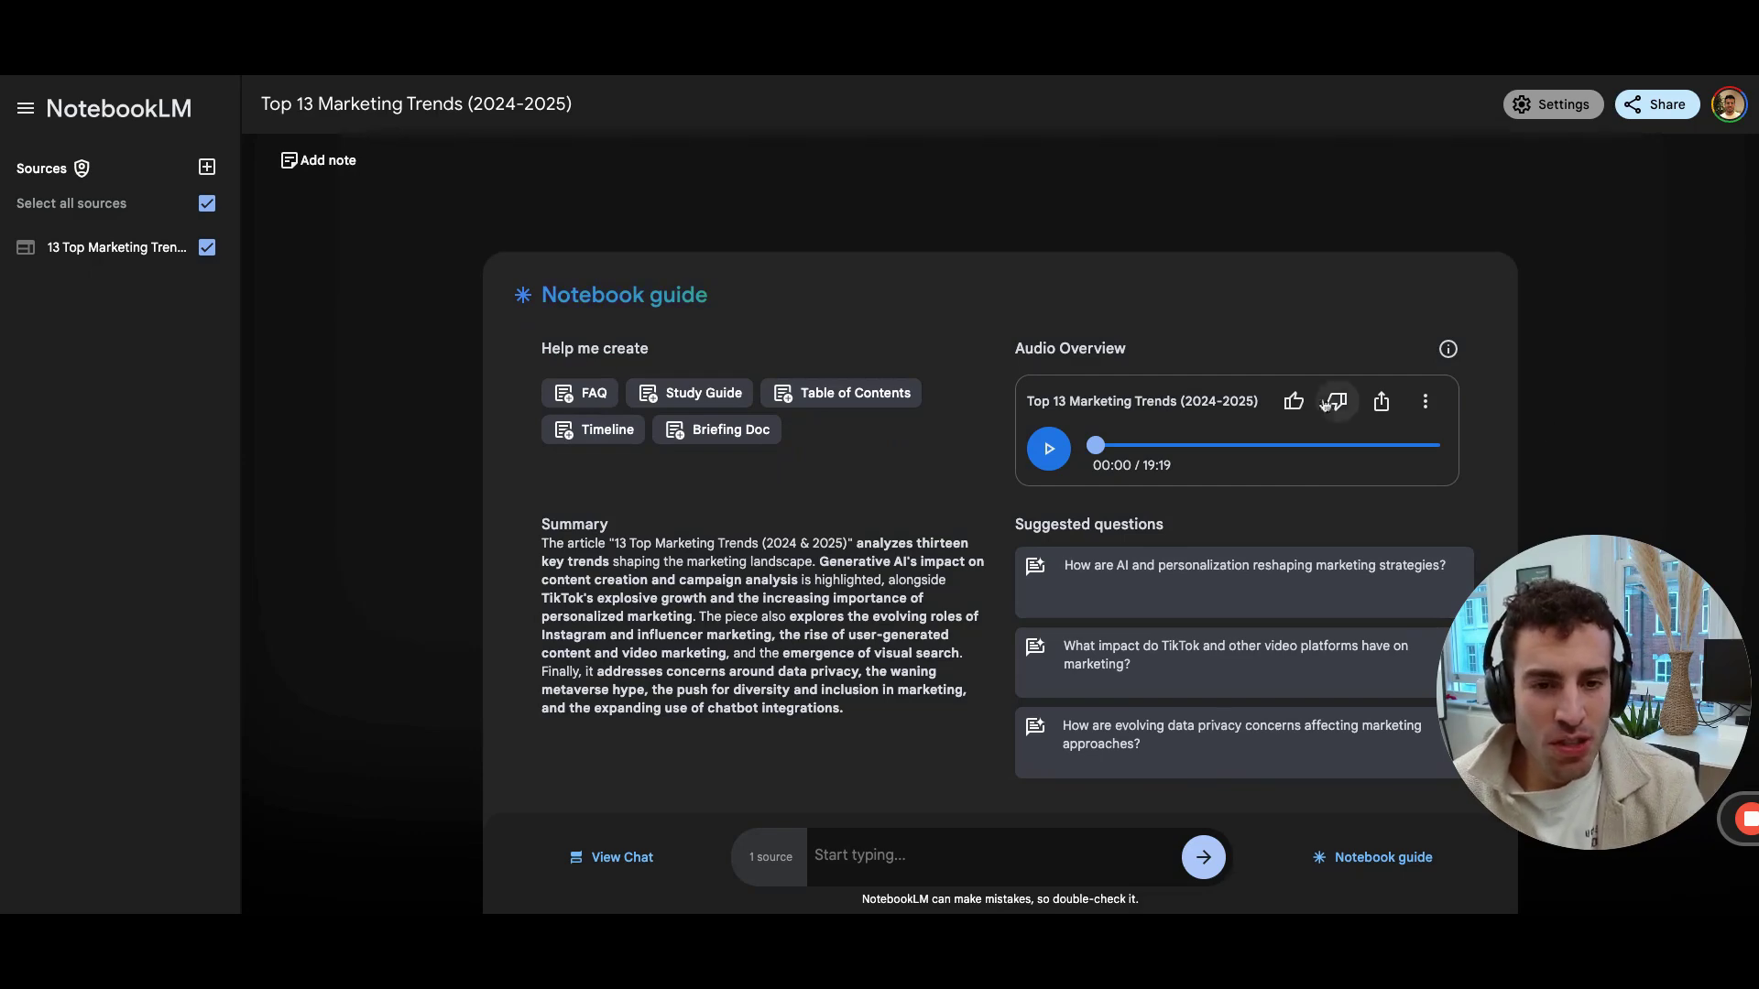
click(1050, 449)
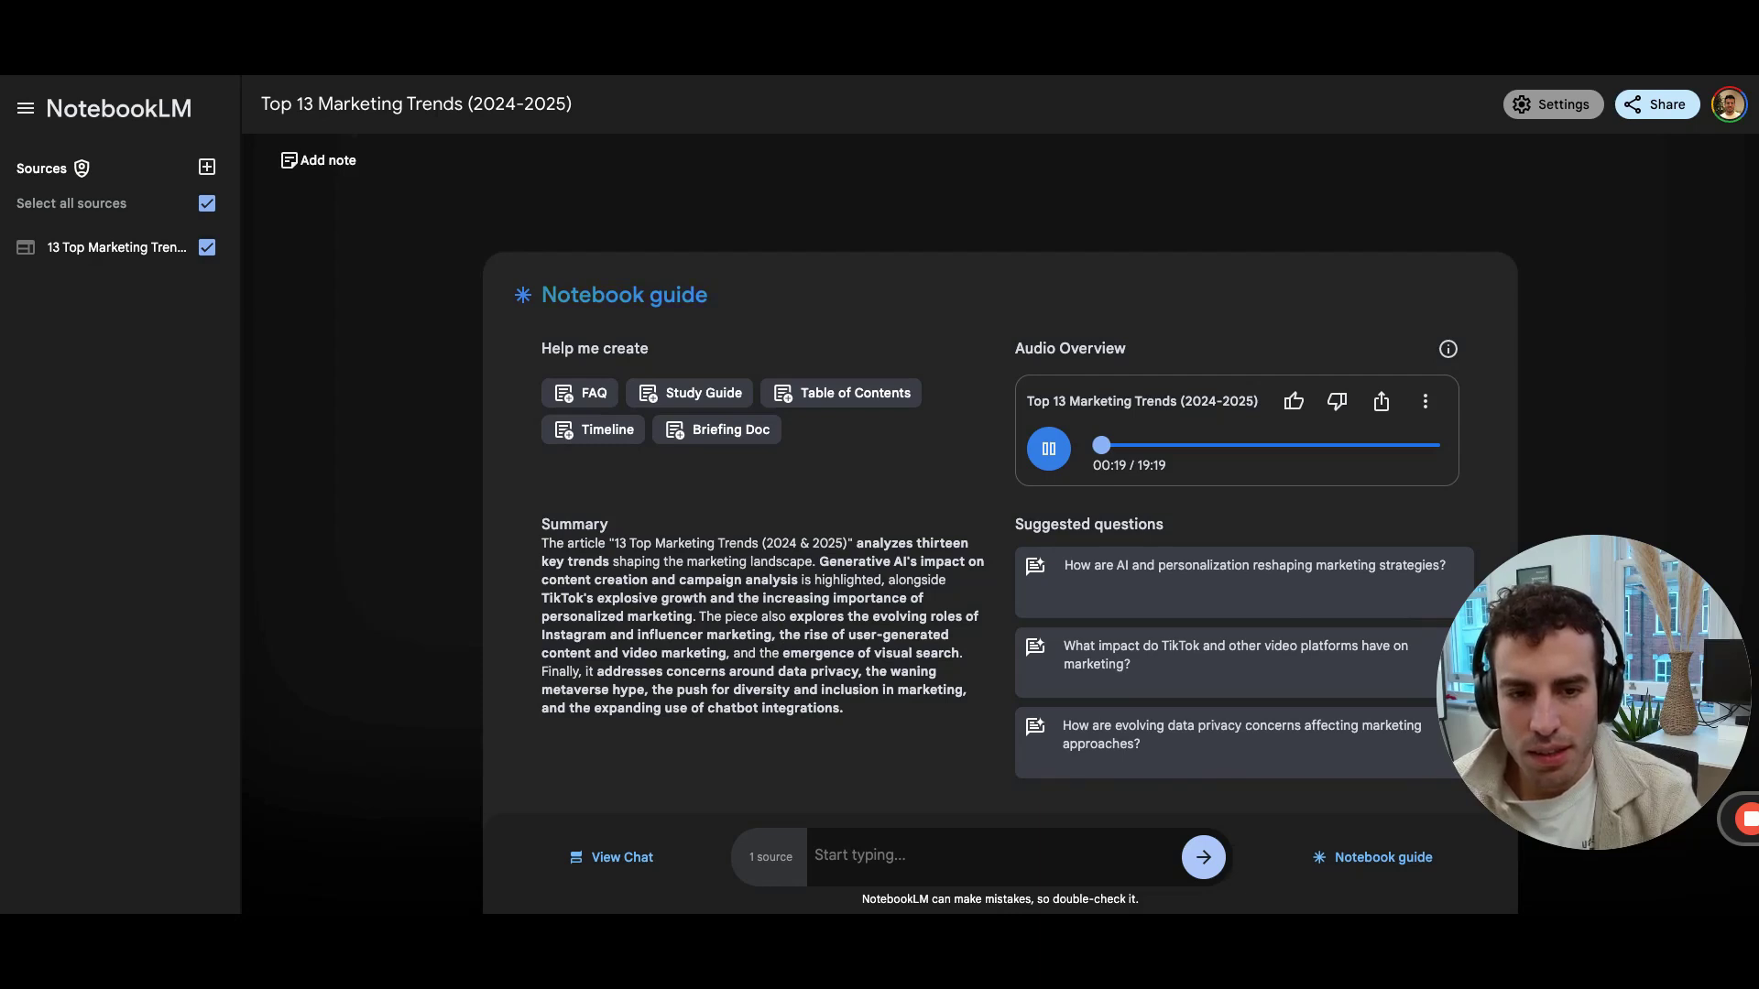
key(space)
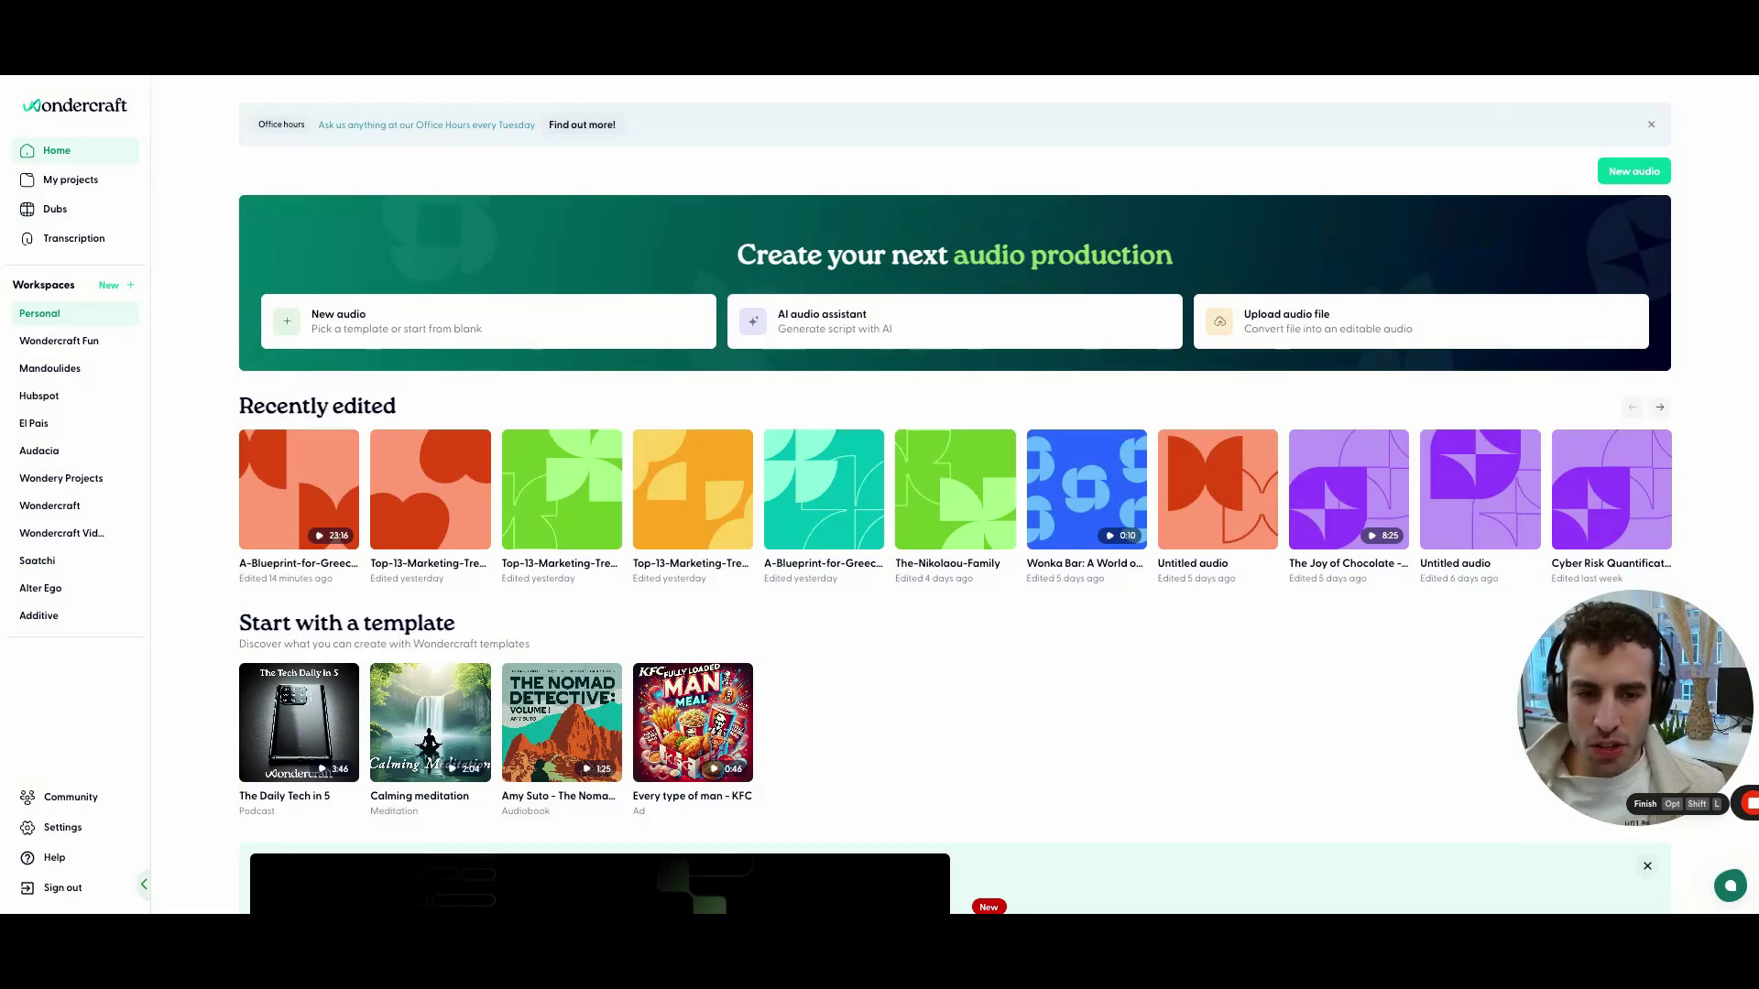
Upload the downloaded NotebookLM audio overview as a new Wondercraft project
click(1437, 318)
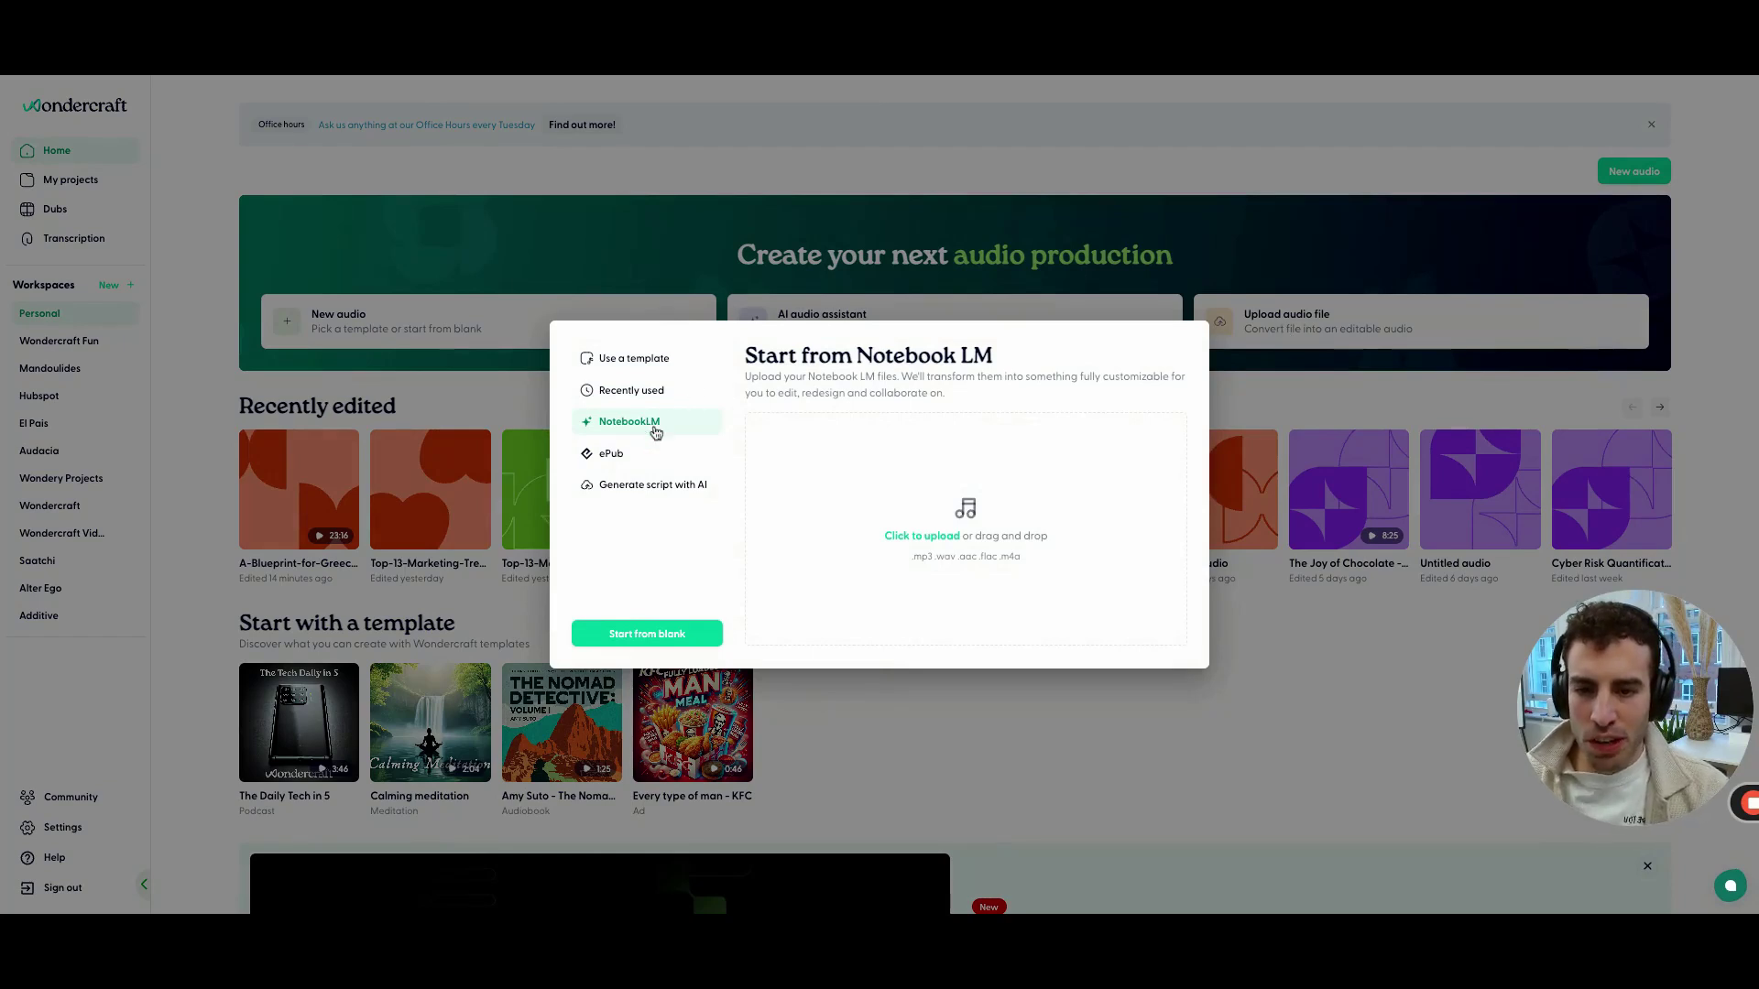
click(918, 541)
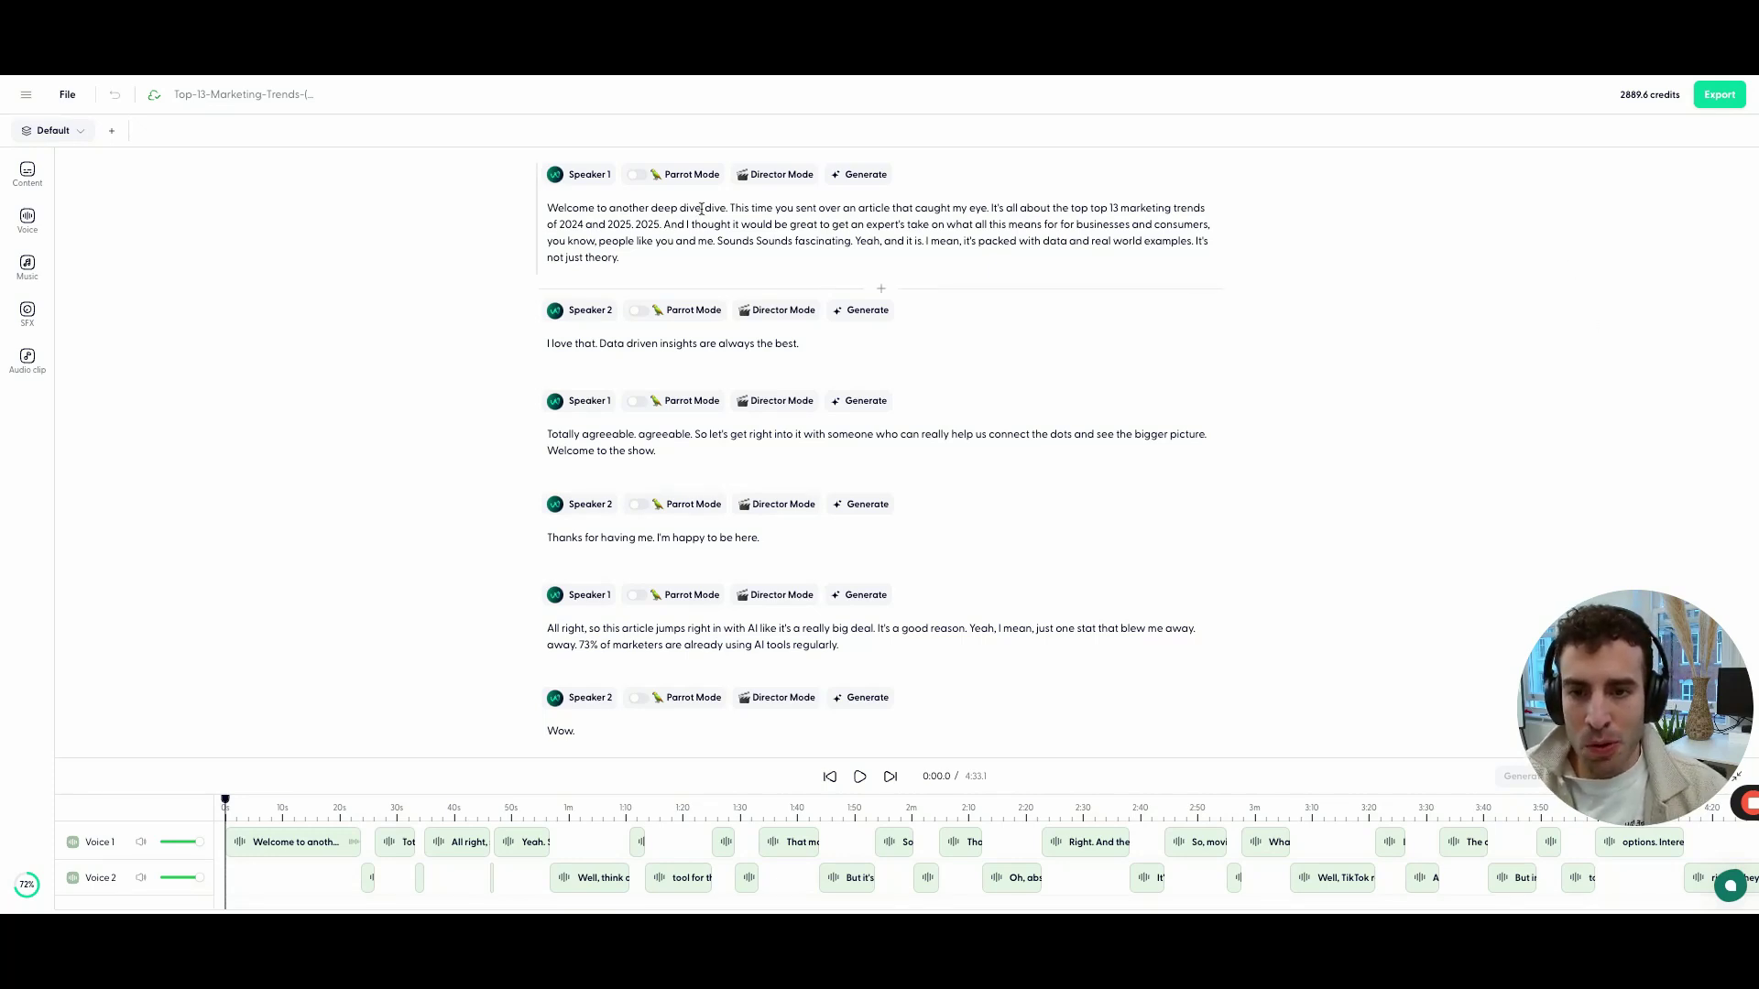
Replace 'another deep dive' with 'your Marketing Weekly.' and end the first paragraph at '2024 and 2025.'
drag(699, 209, 609, 210)
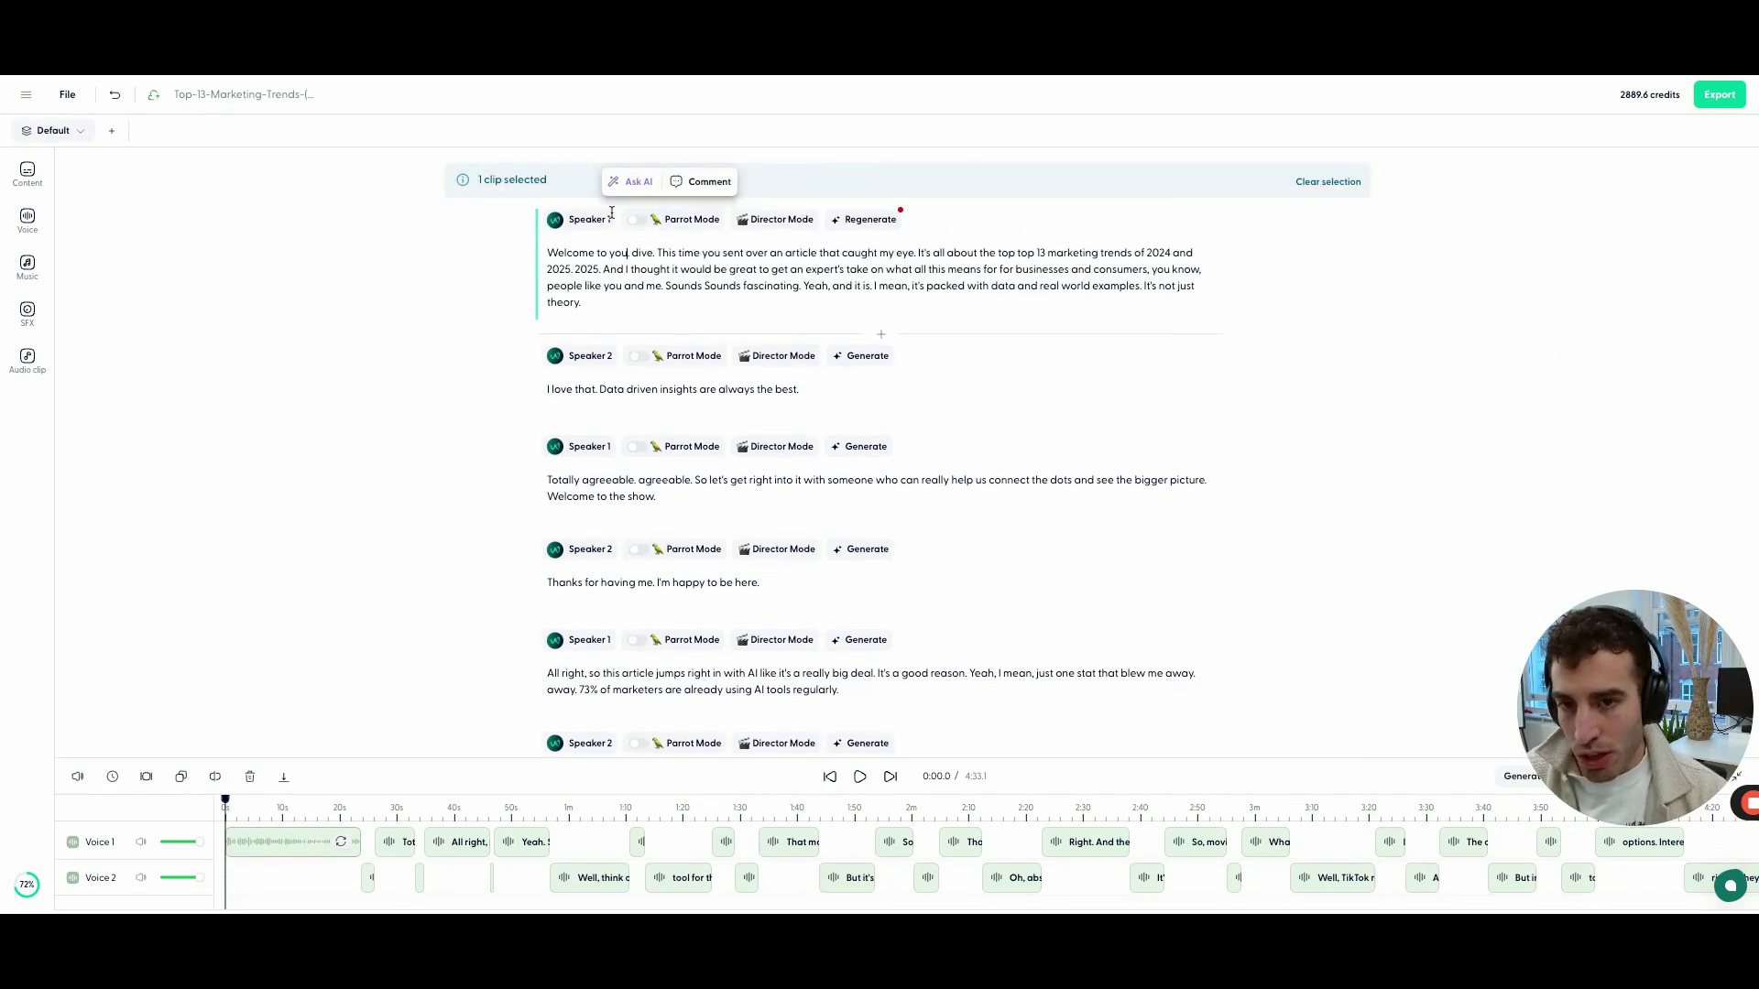
text(your Marketing Wee)
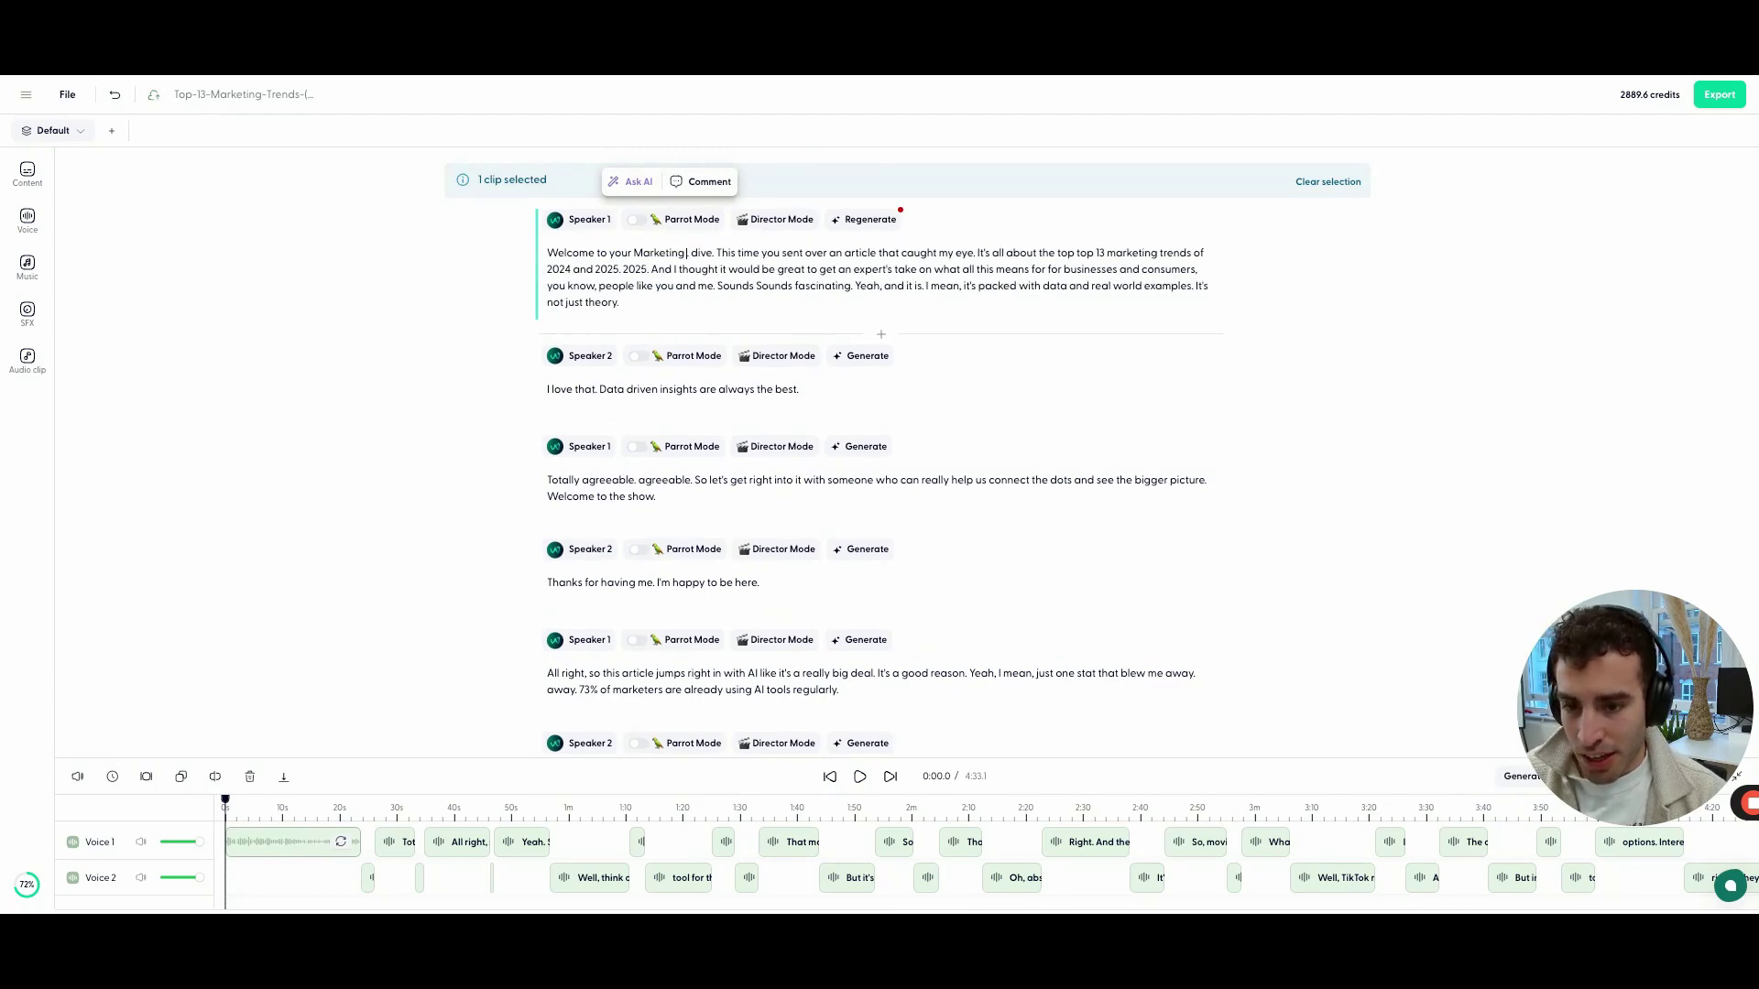
text(kly.)
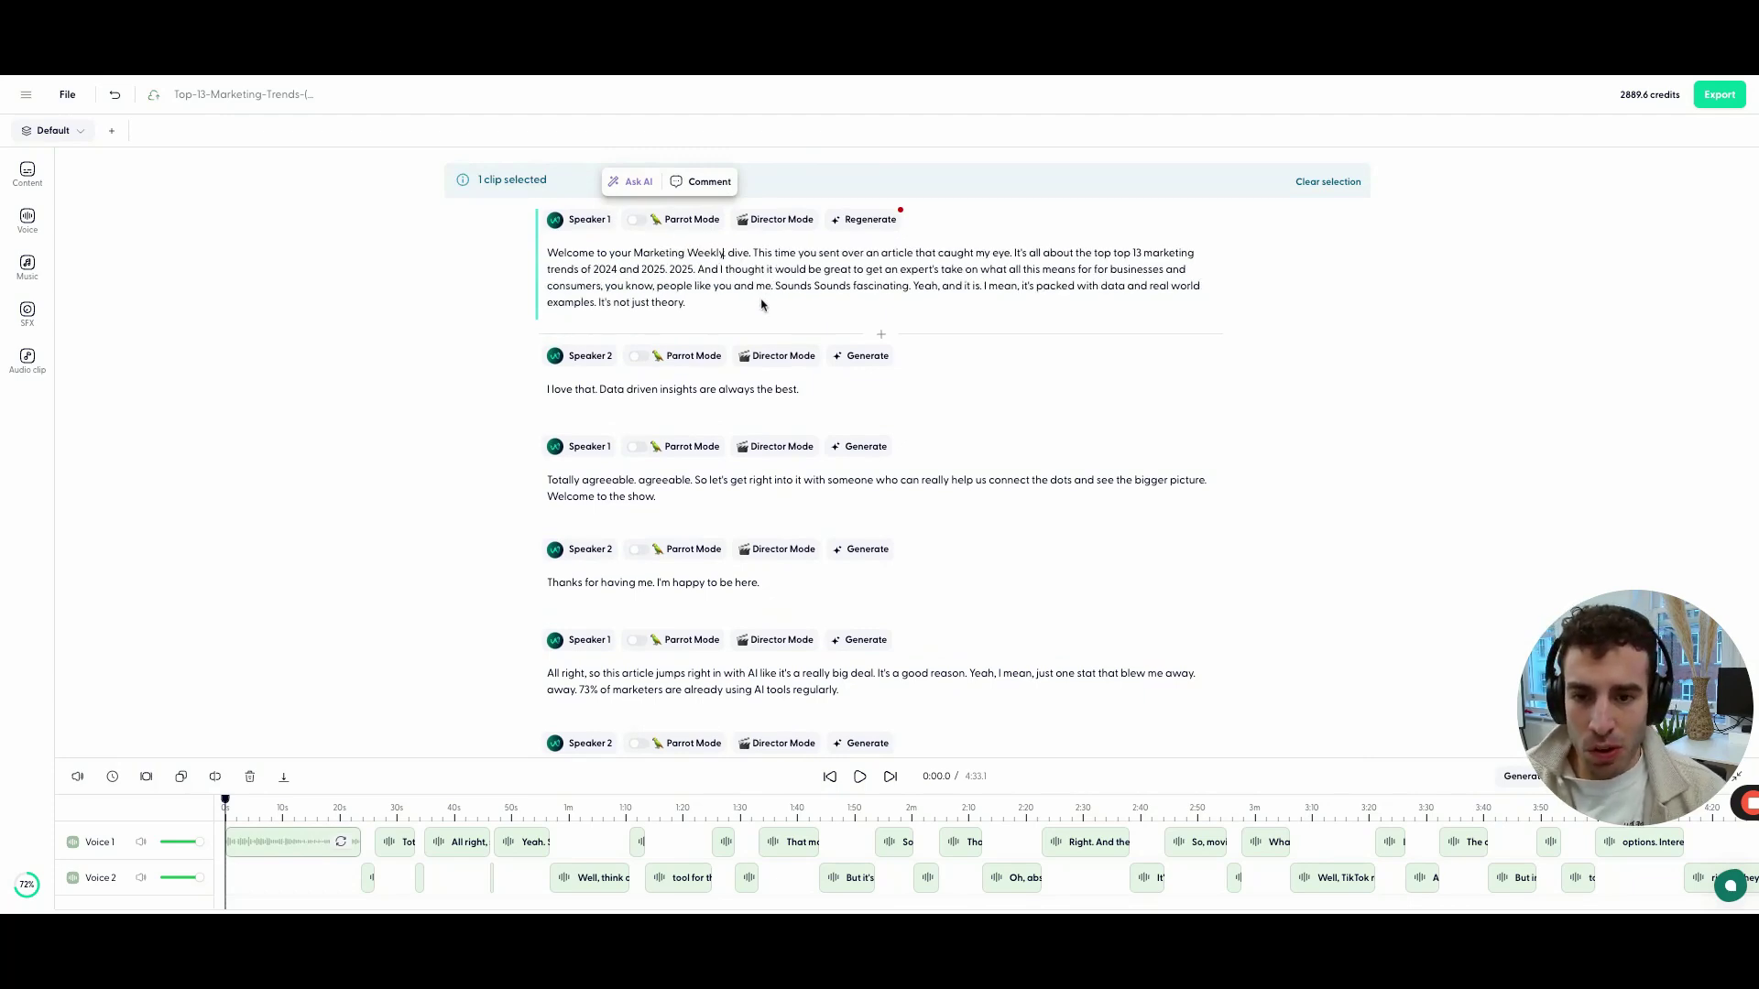
drag(733, 302, 668, 269)
key(BackSpace)
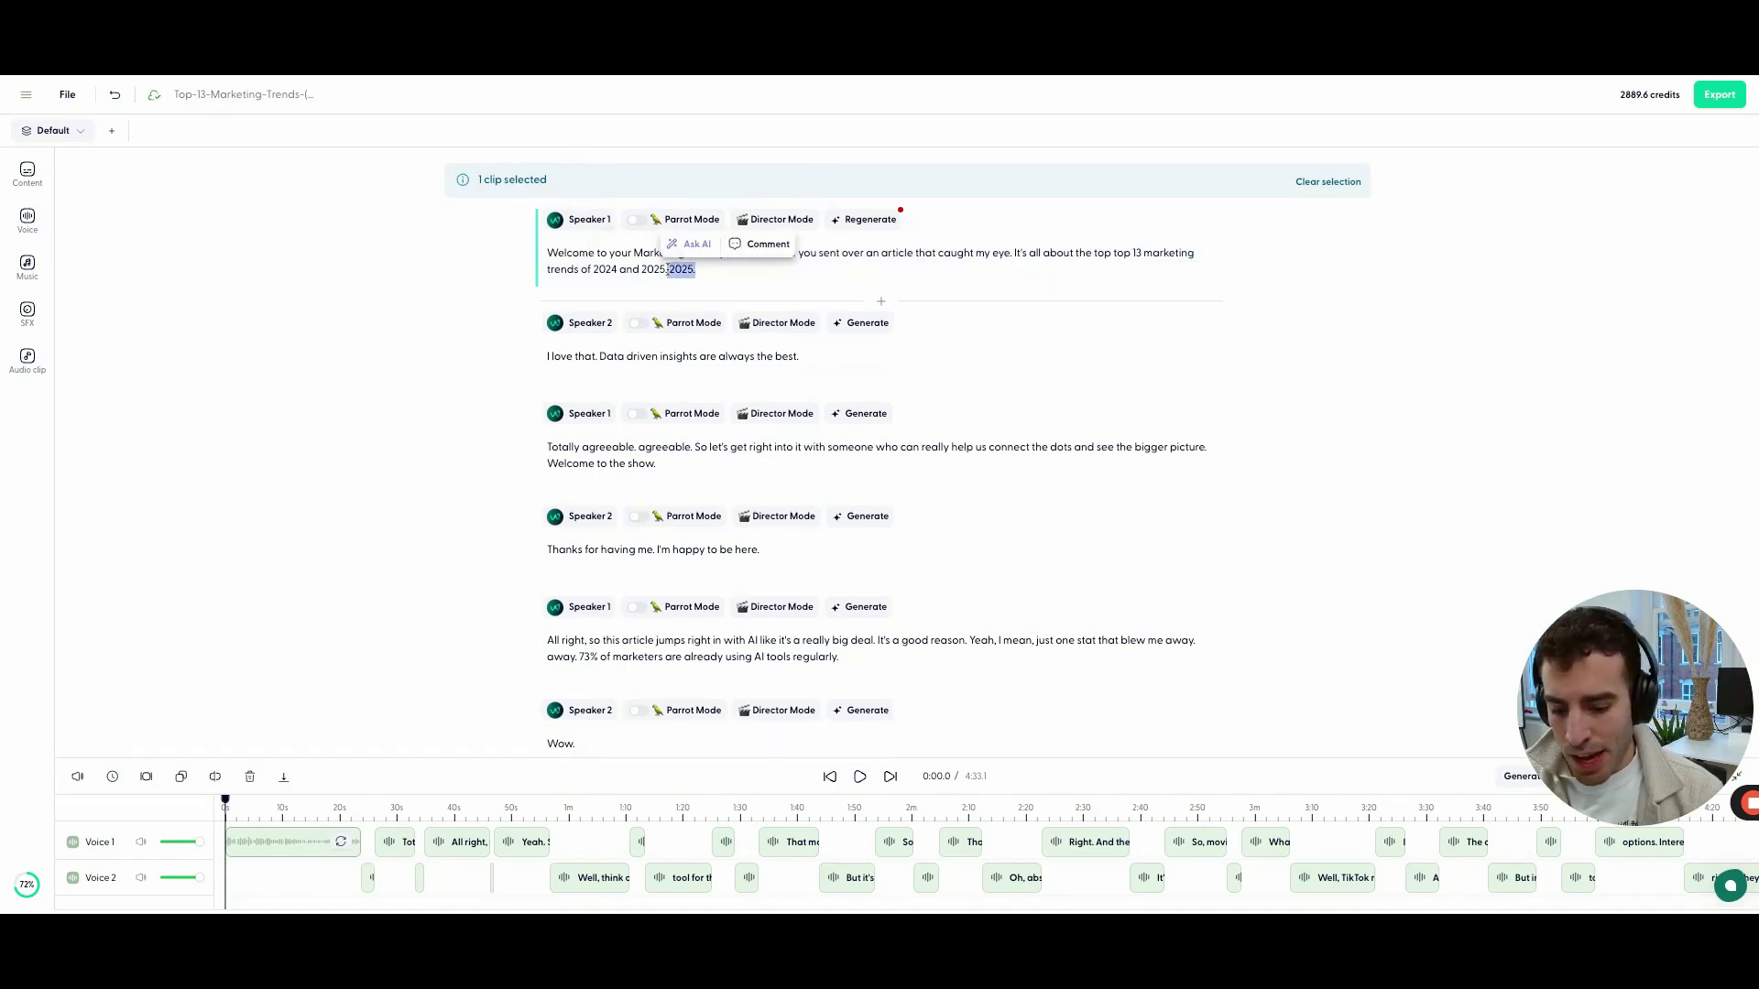
key(BackSpace)
key(ctrl+z)
key(ctrl+z)
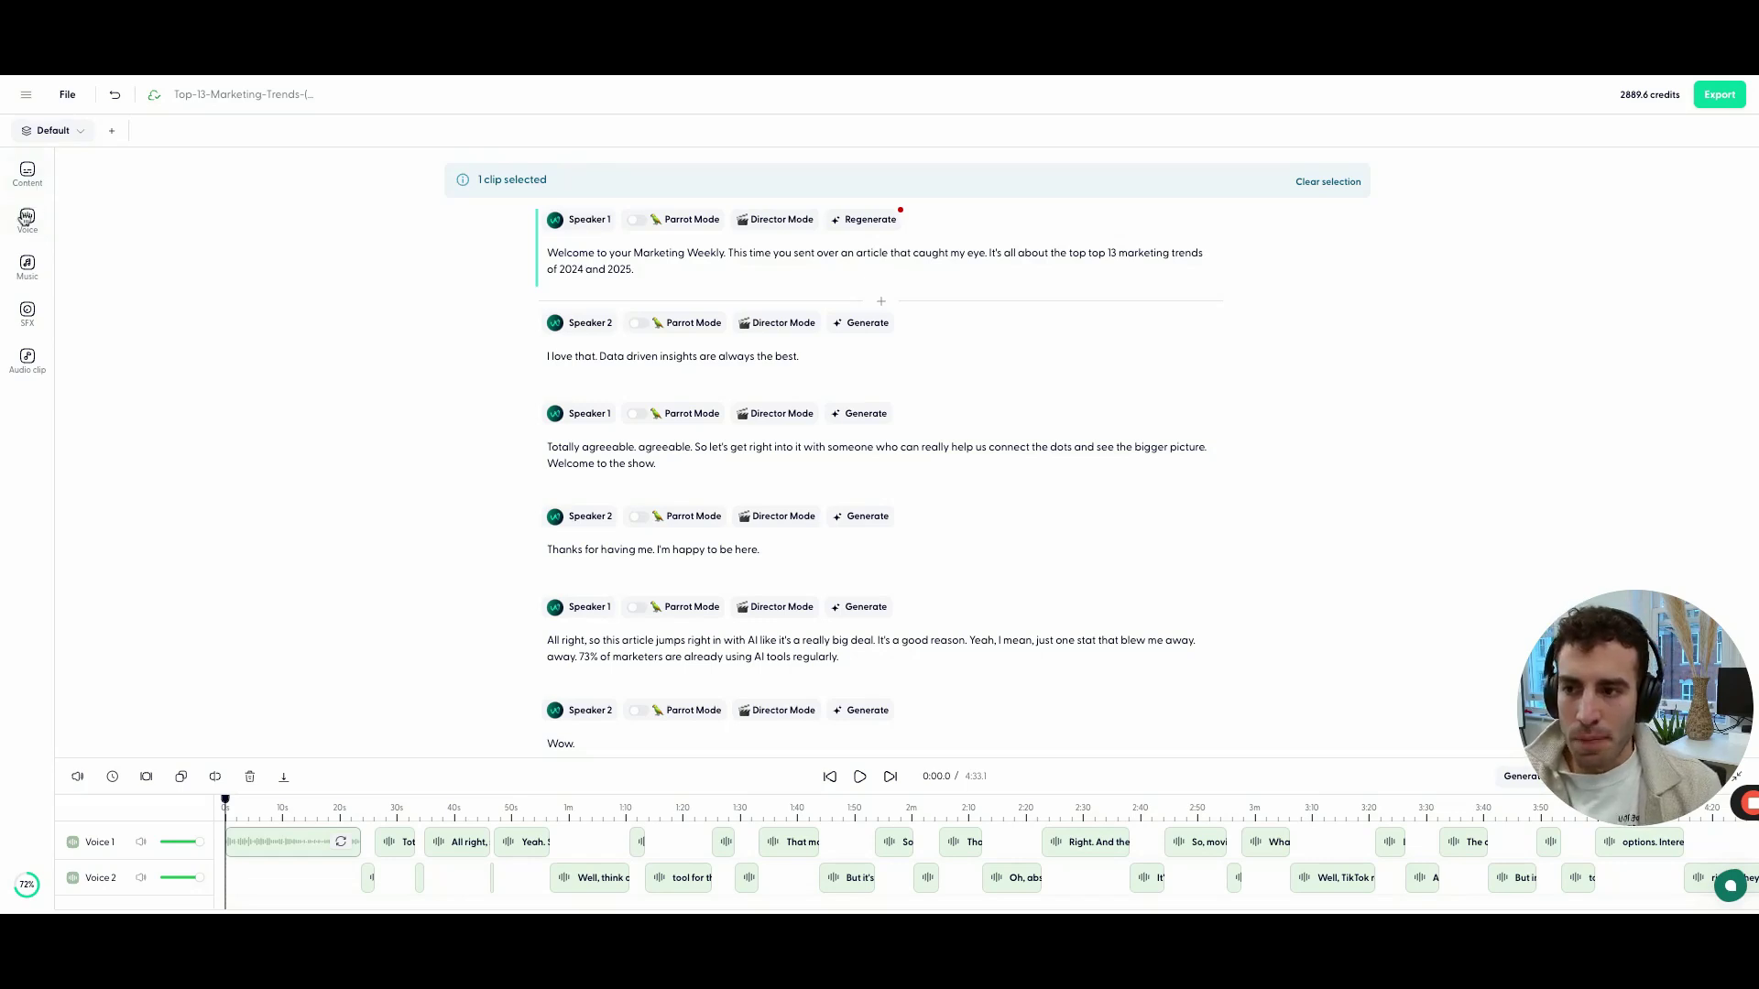
Apply the Abby voice to the opening clip only and regenerate its audio
click(26, 217)
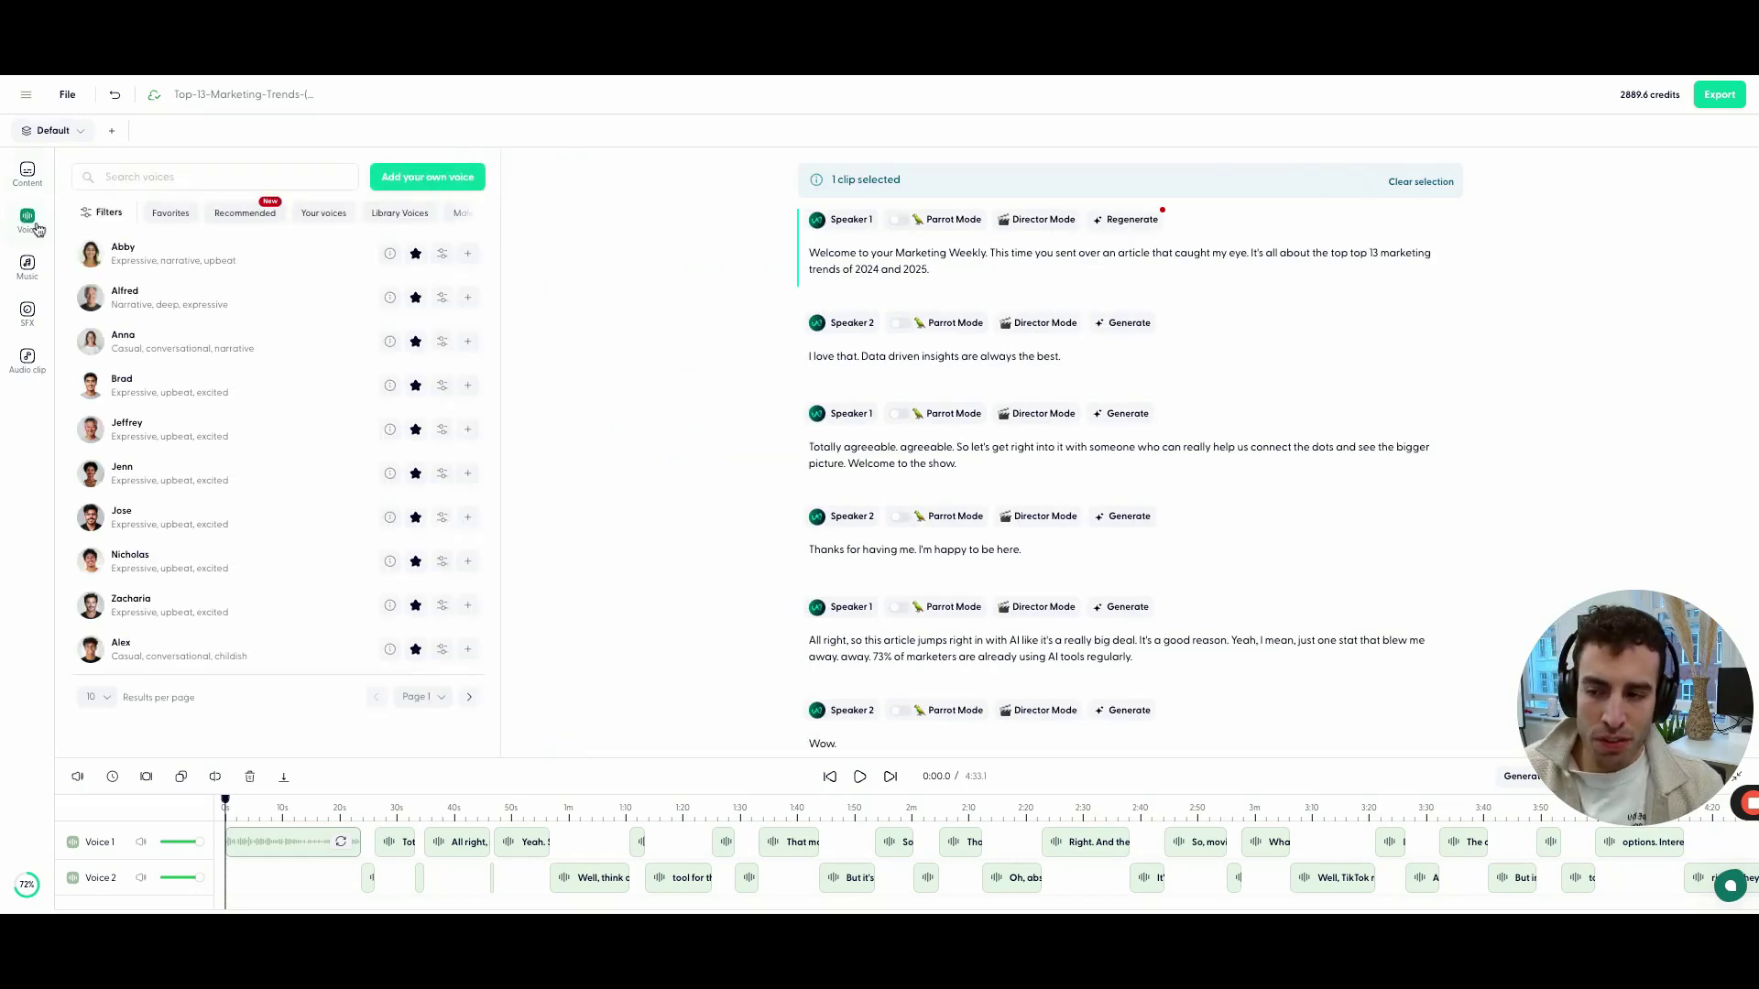
mouse_move(270, 356)
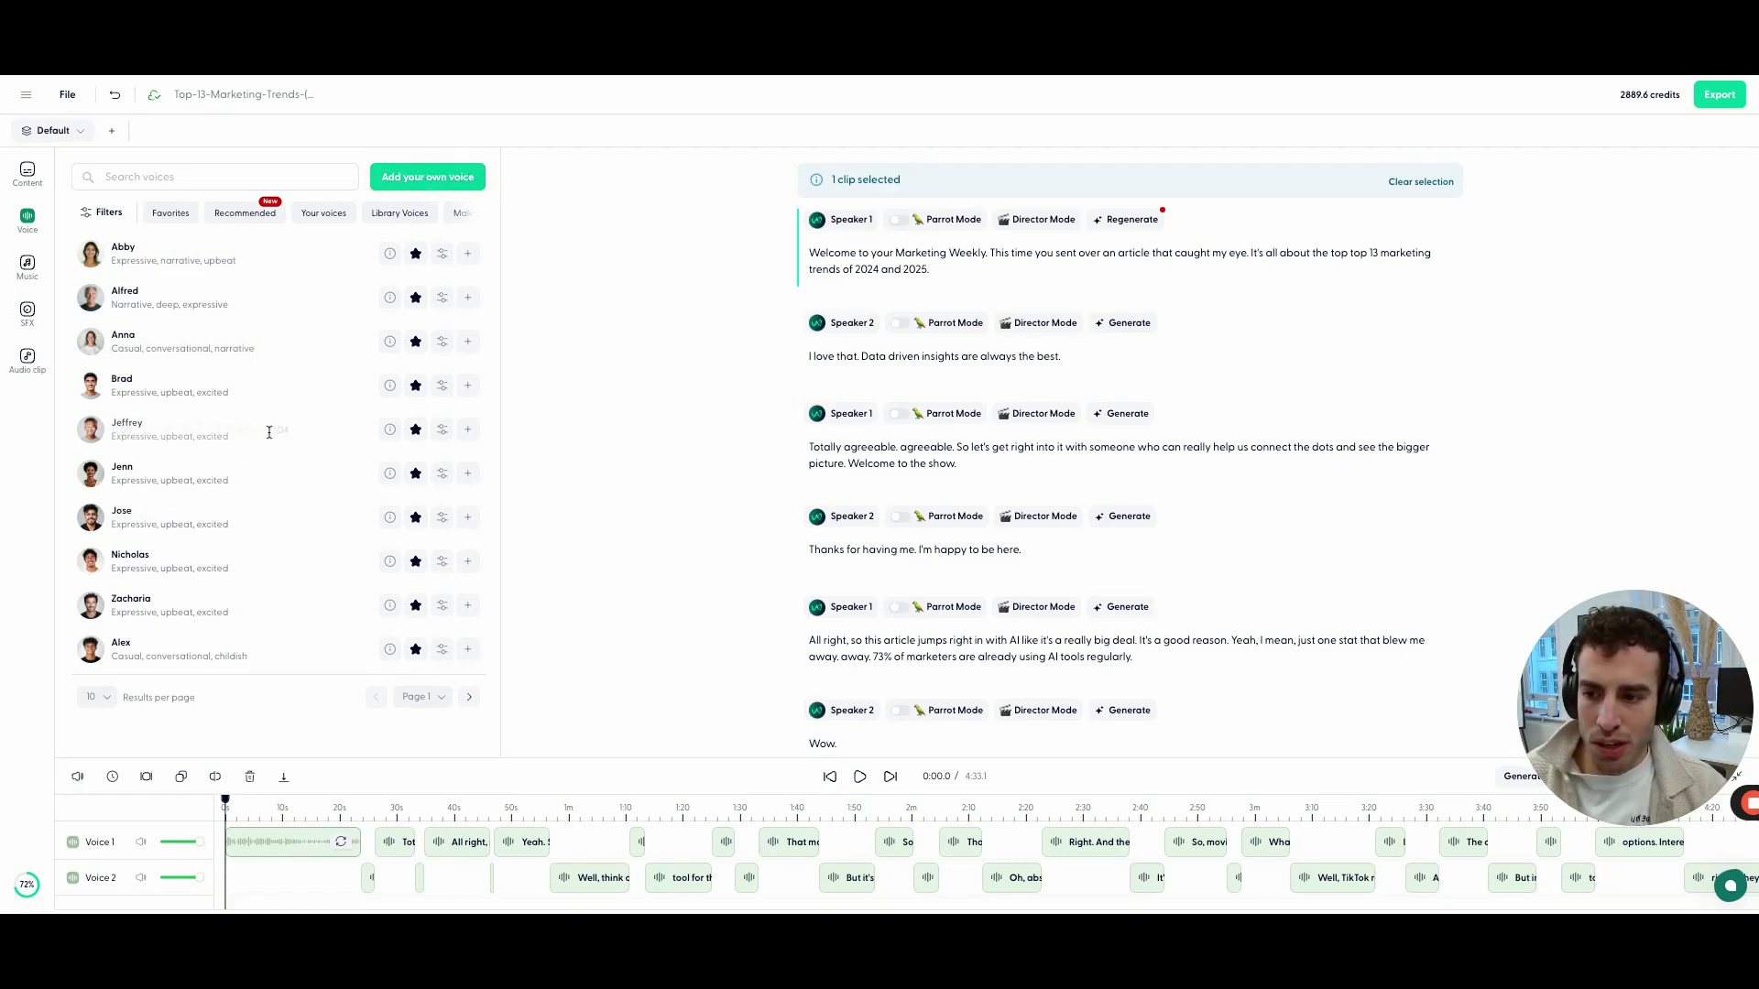
mouse_move(263, 493)
click(467, 252)
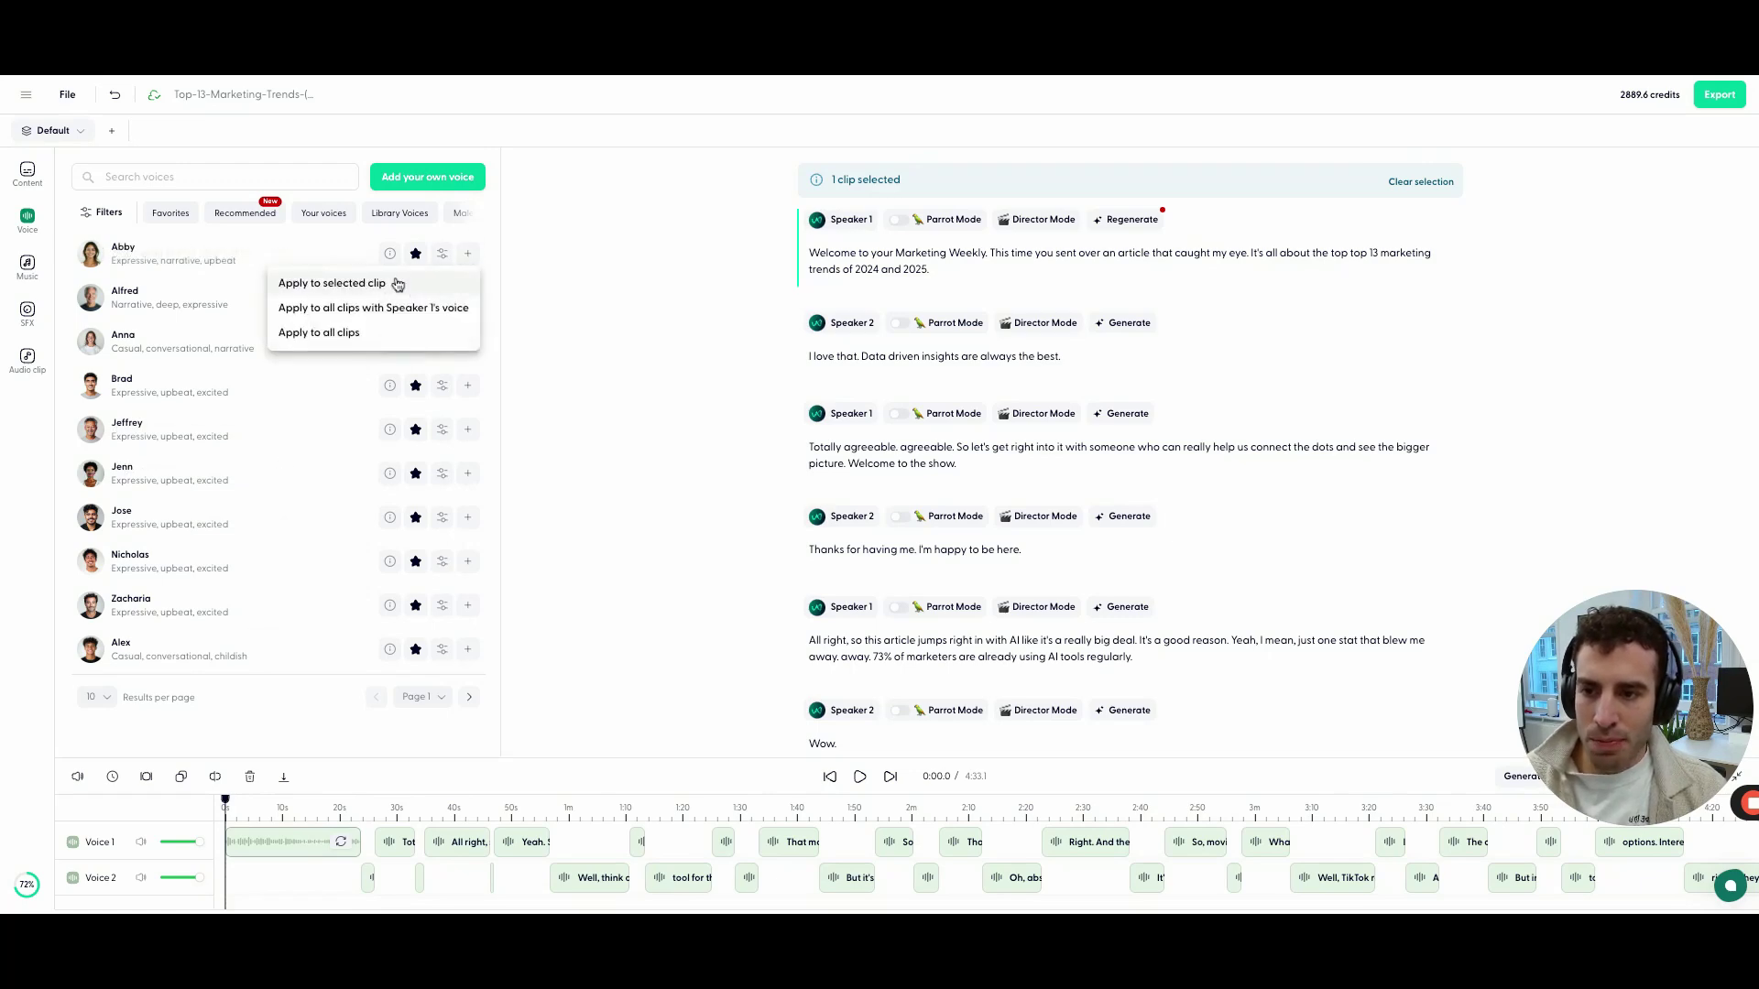
click(390, 284)
click(1127, 226)
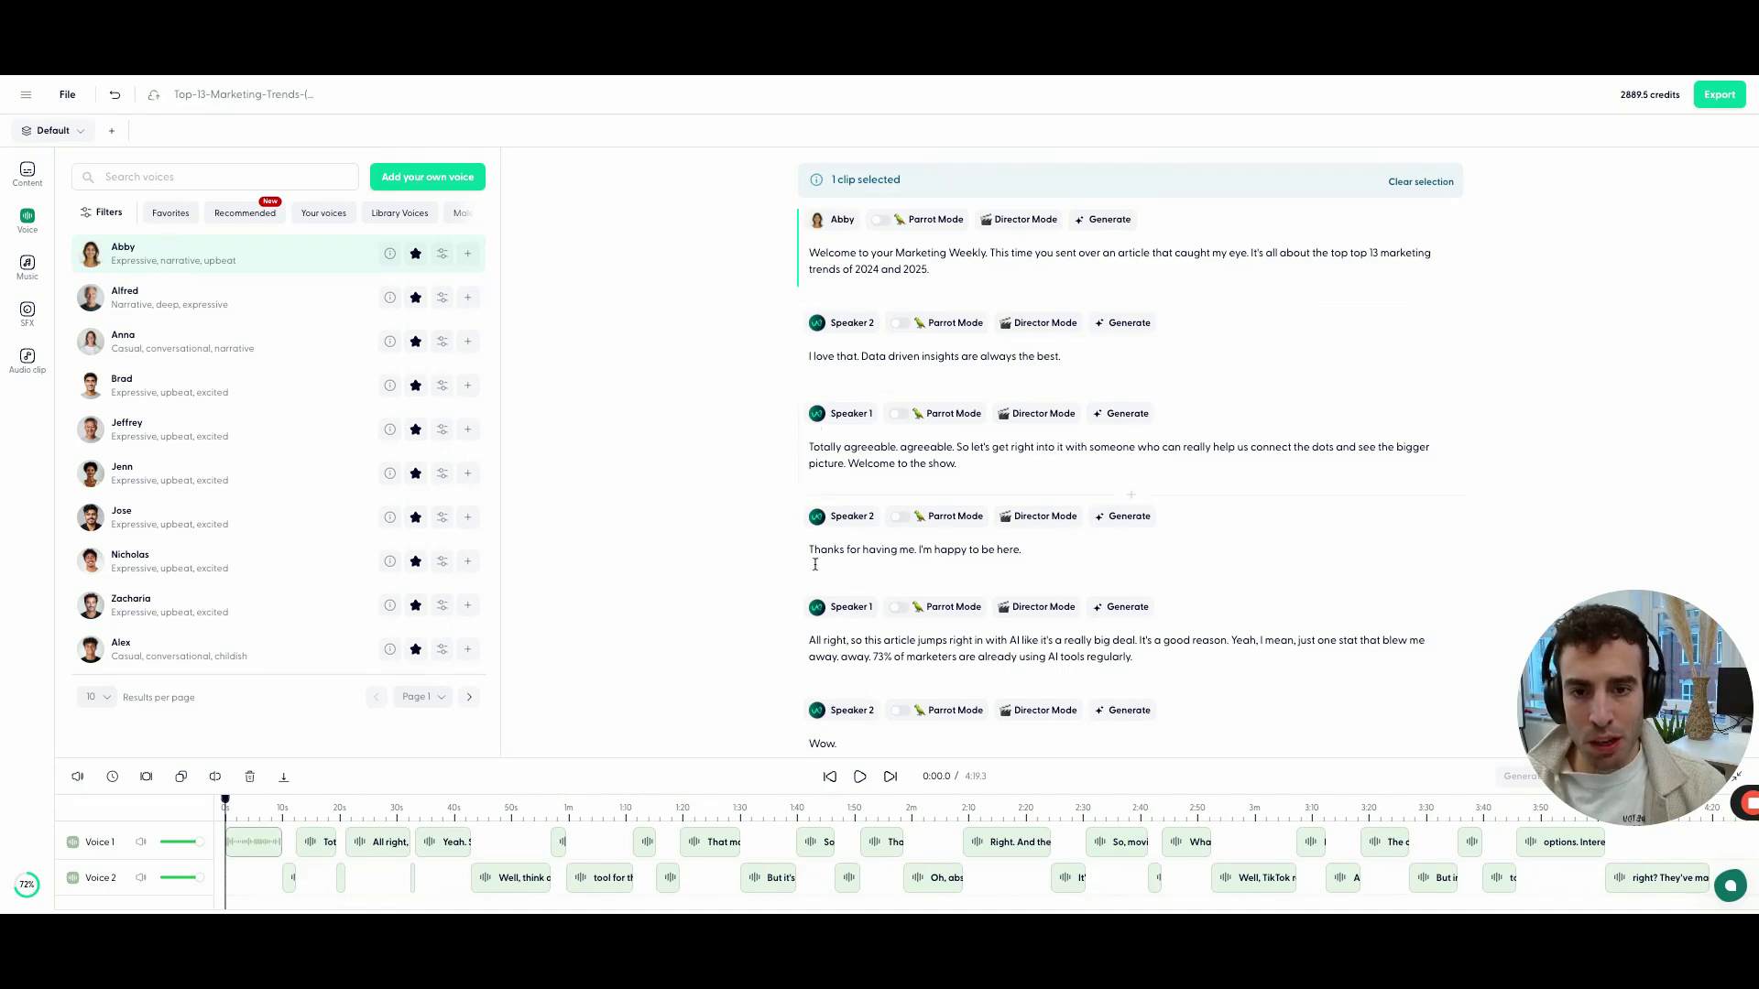
Play the project's opening seconds to check the new Abby voice
click(859, 776)
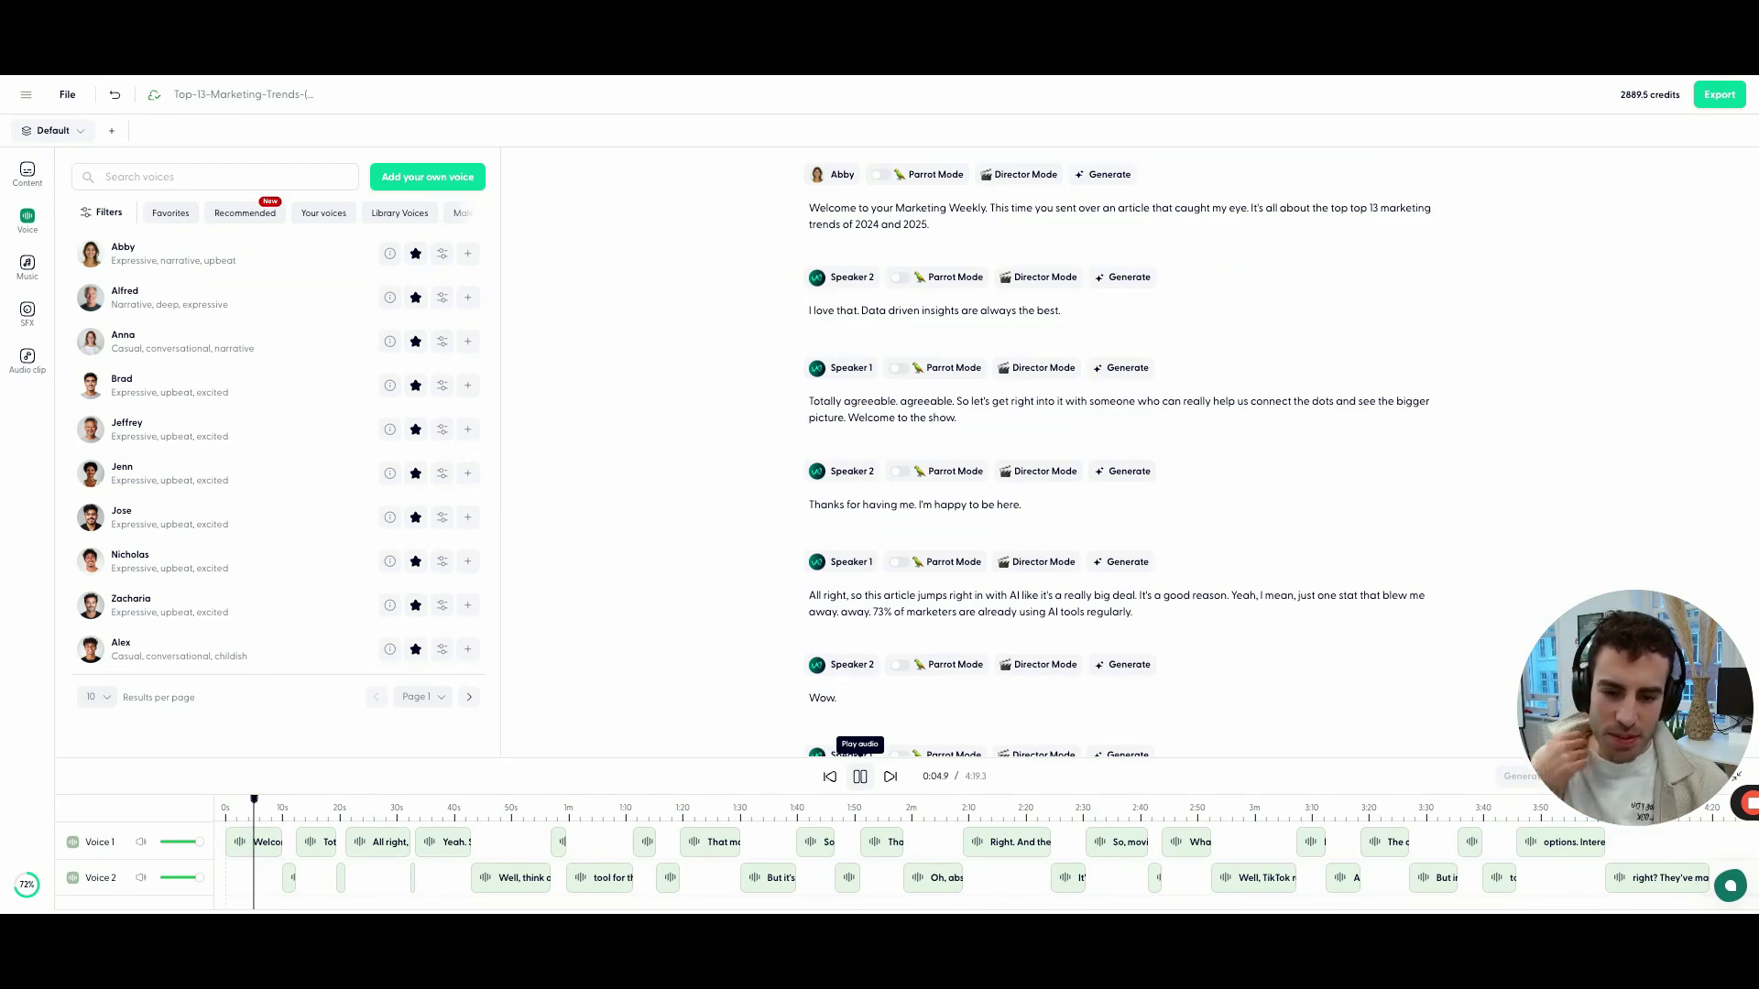
click(859, 777)
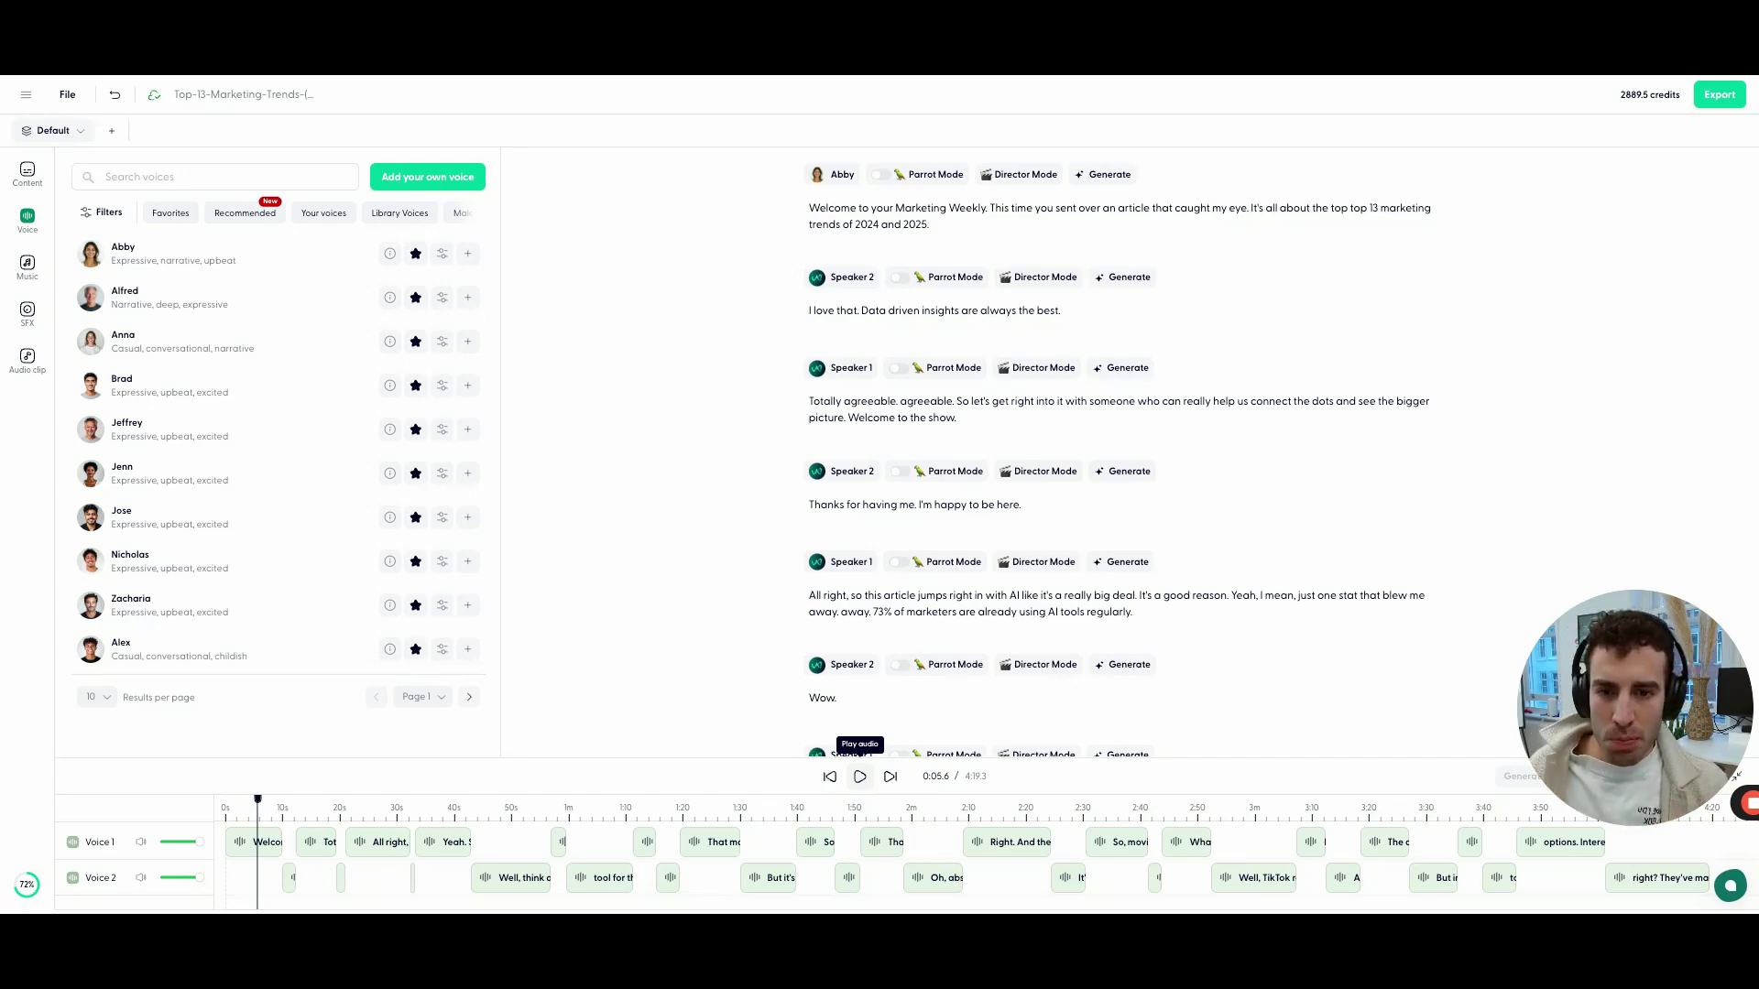
scroll(1025, 538, down, 5)
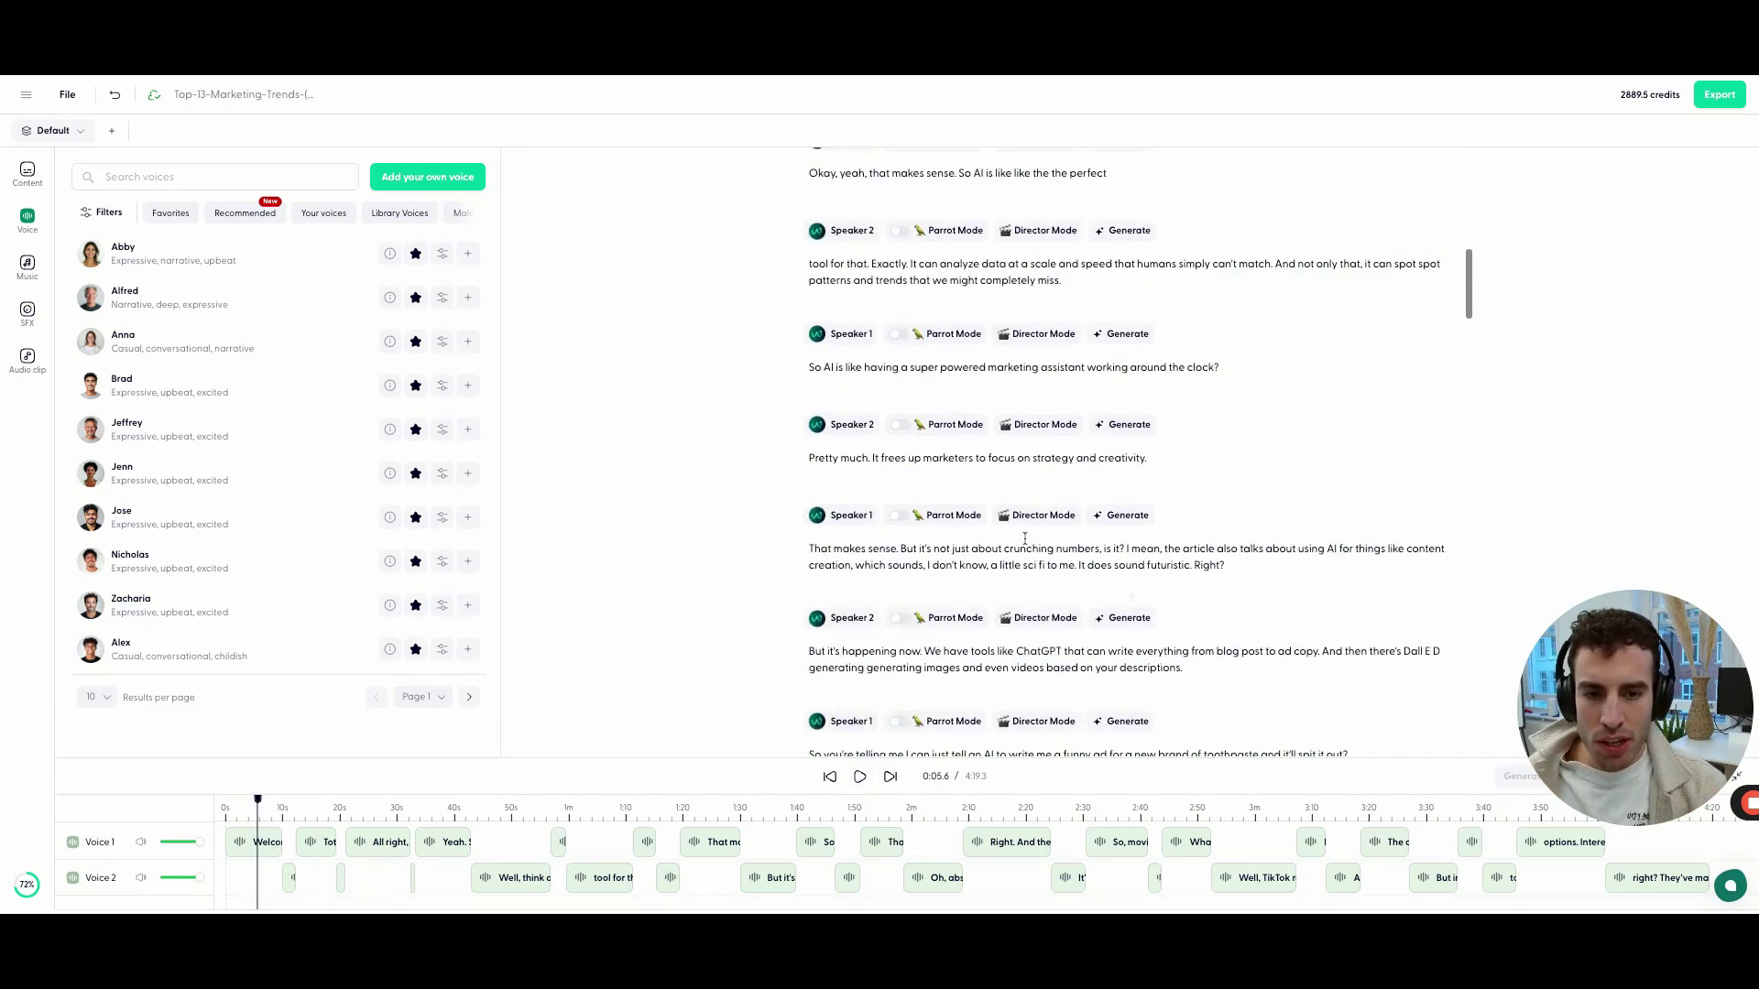
scroll(1025, 539, up, 5)
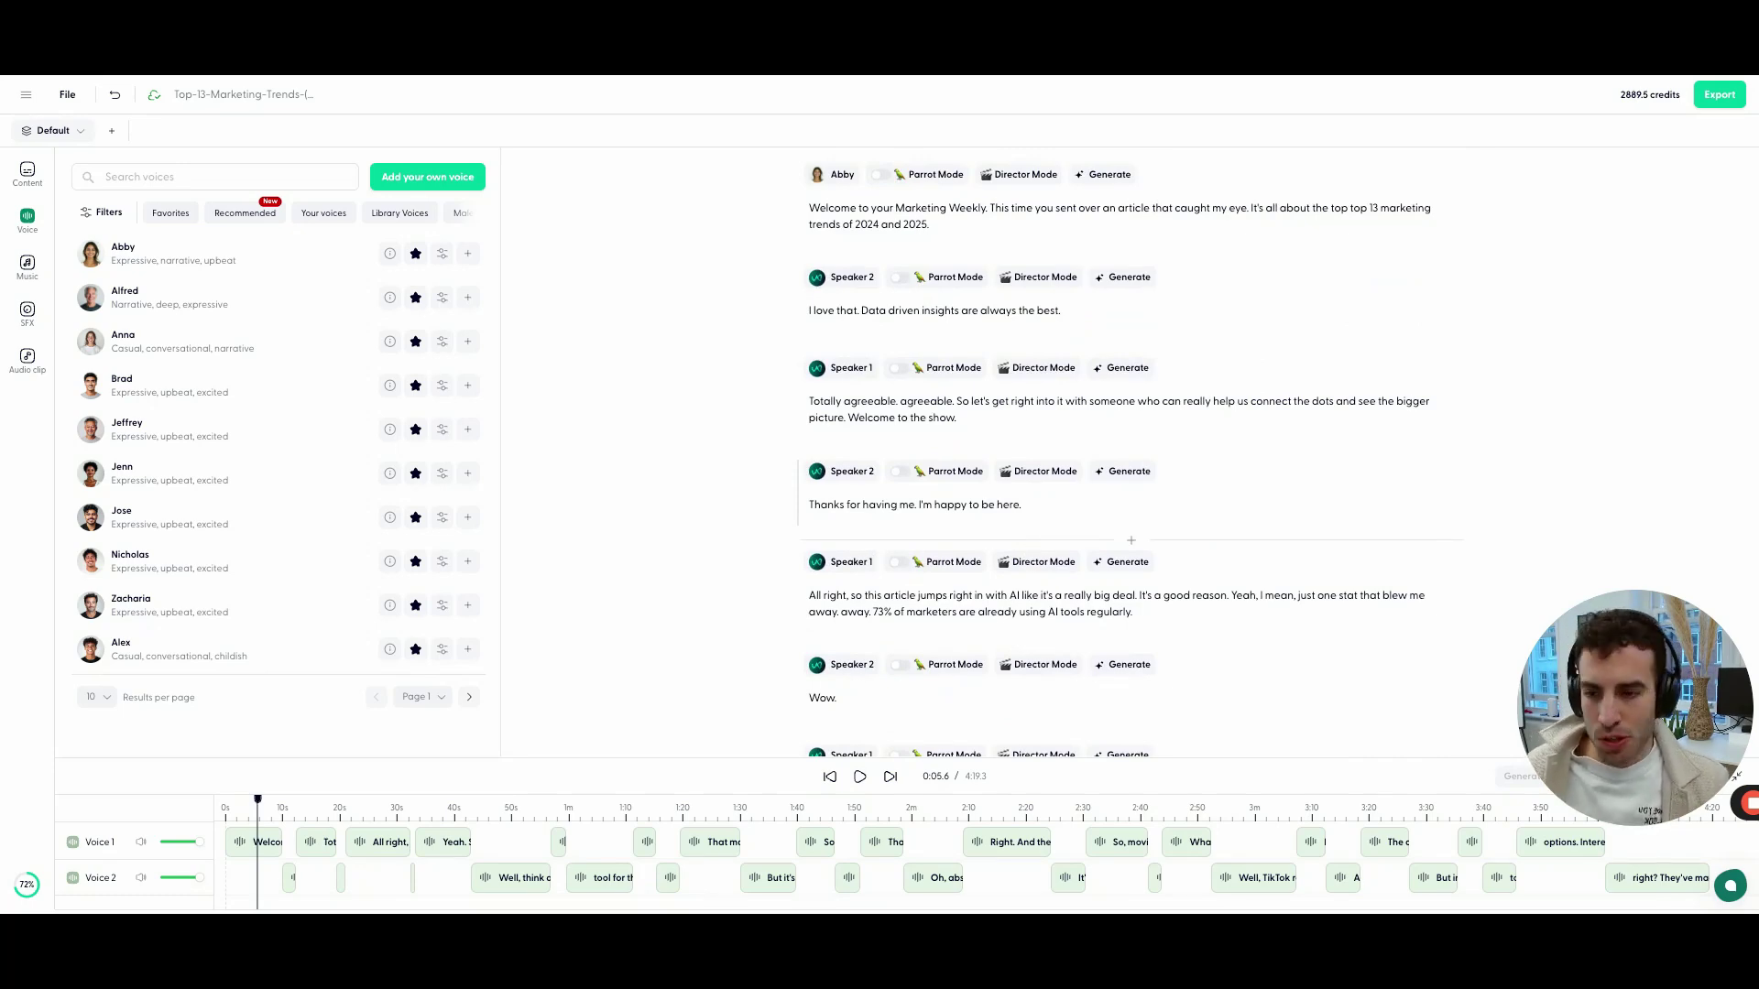
Search the music library for 'lo-fi' and add Lo-Fi Piano as a music track
click(30, 272)
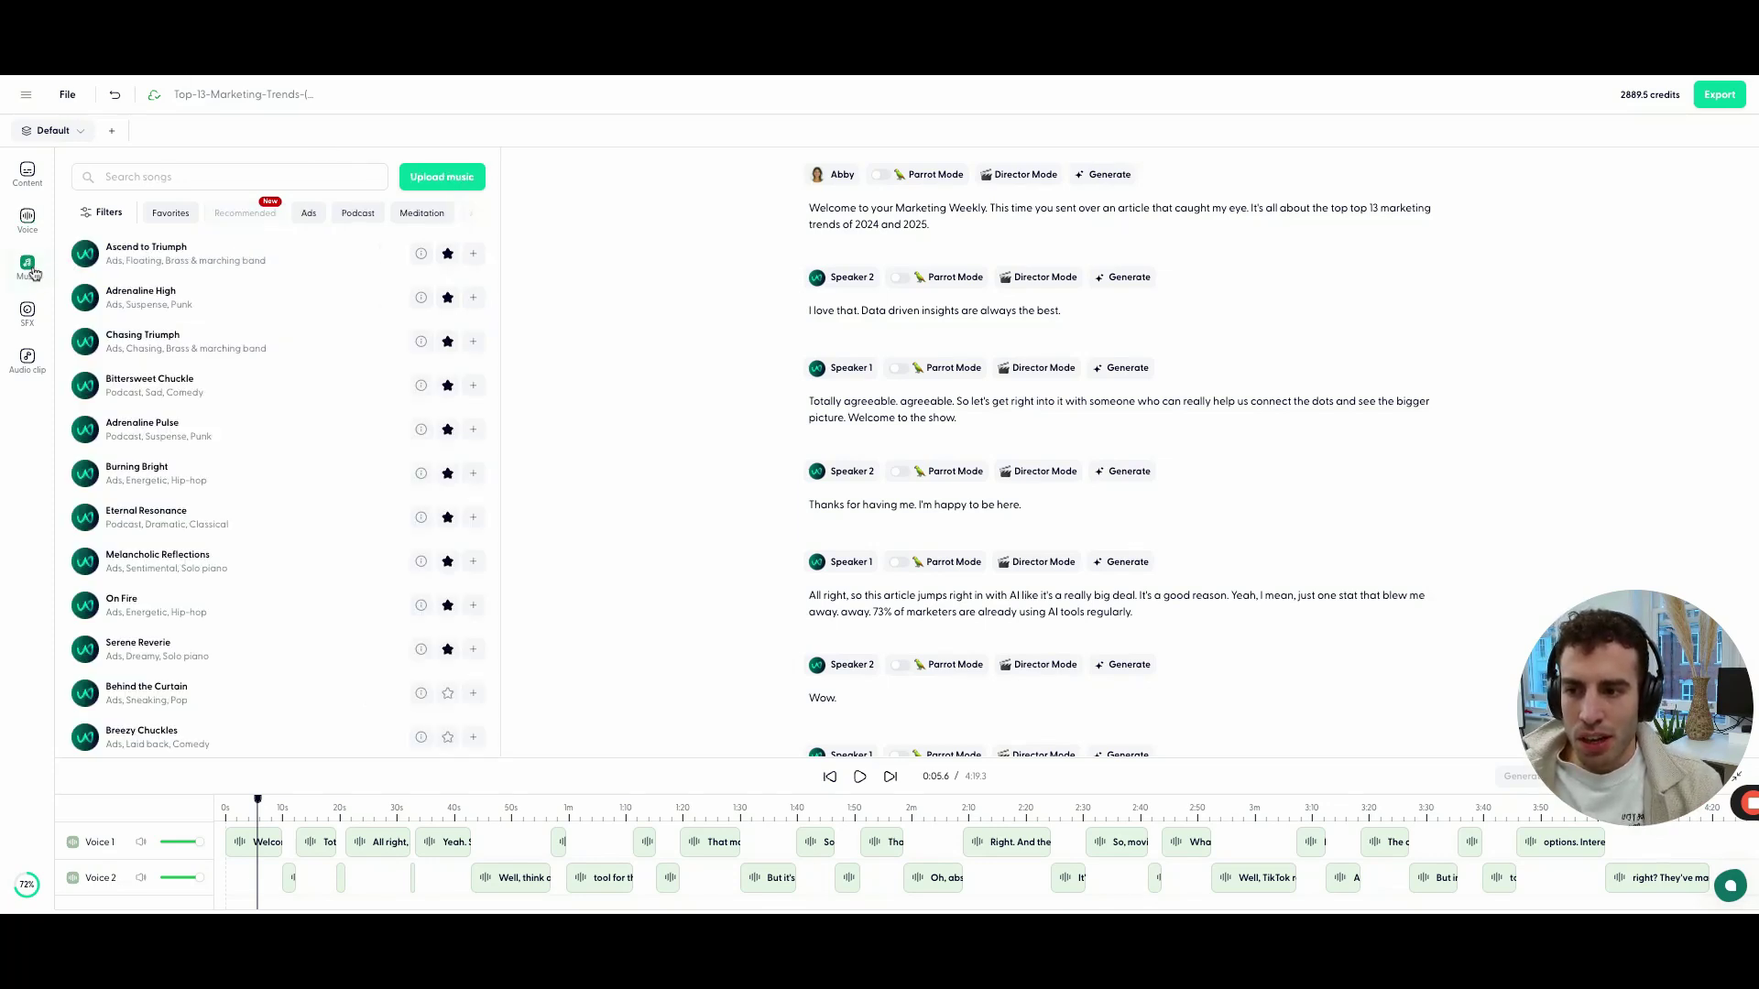
click(131, 182)
text(lo-fi)
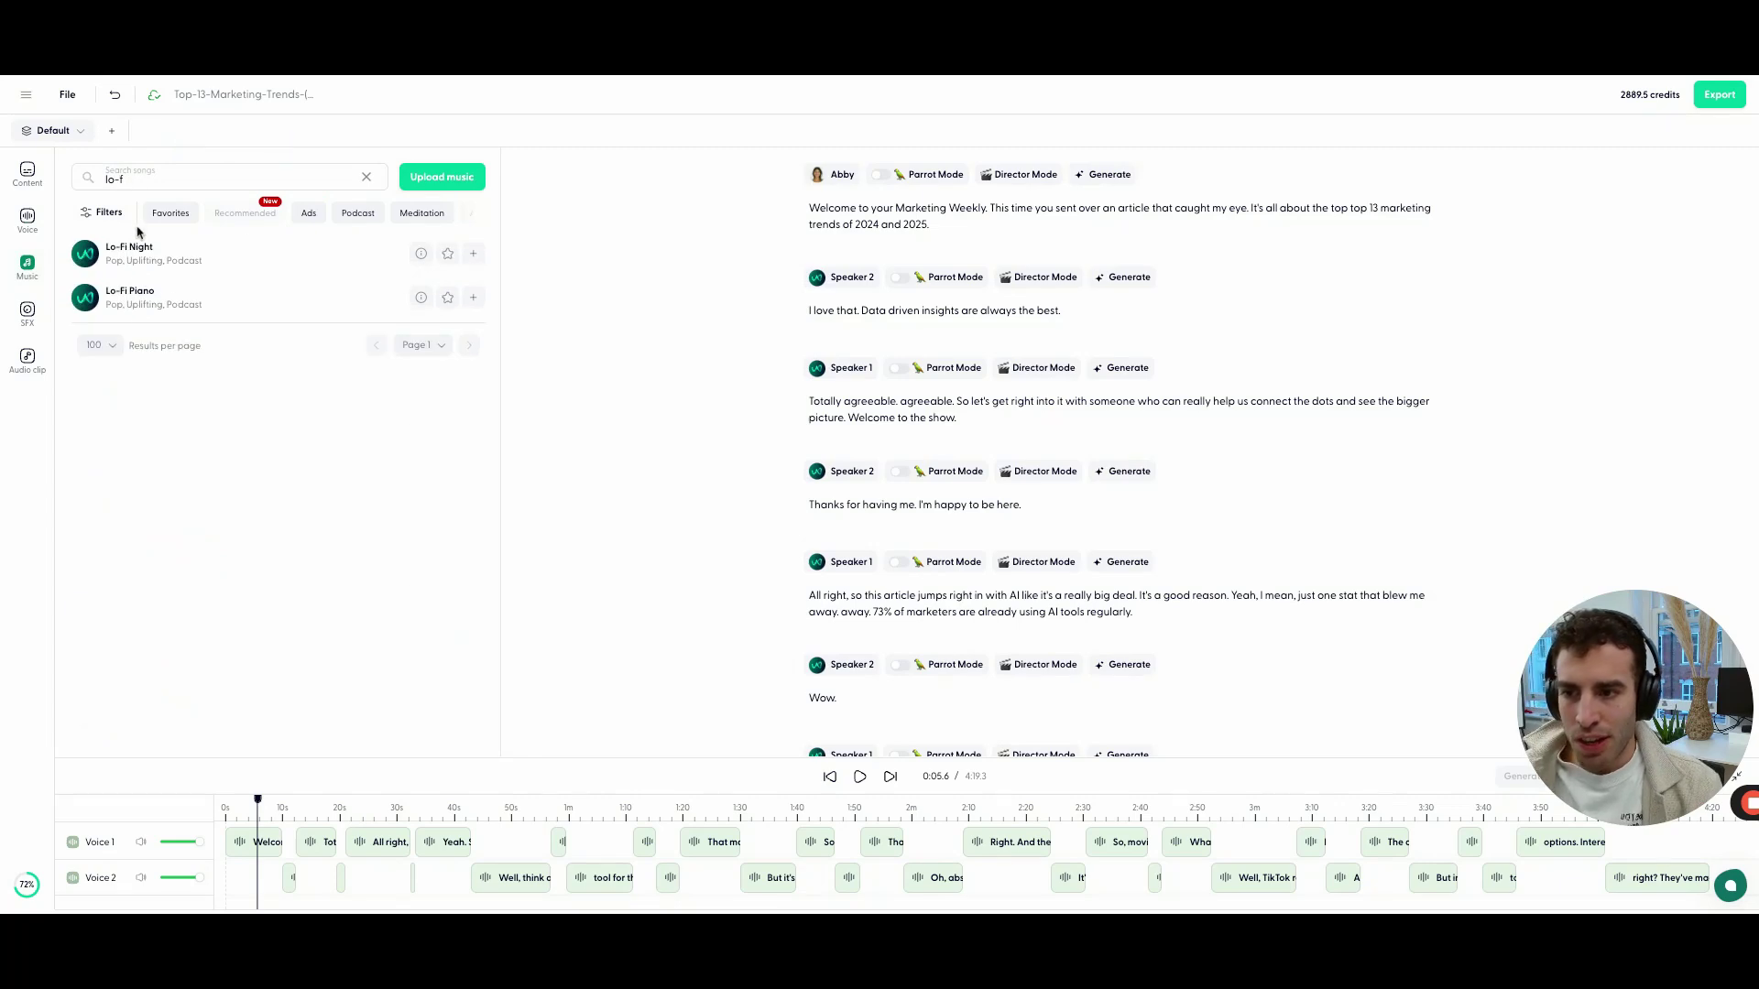
click(473, 296)
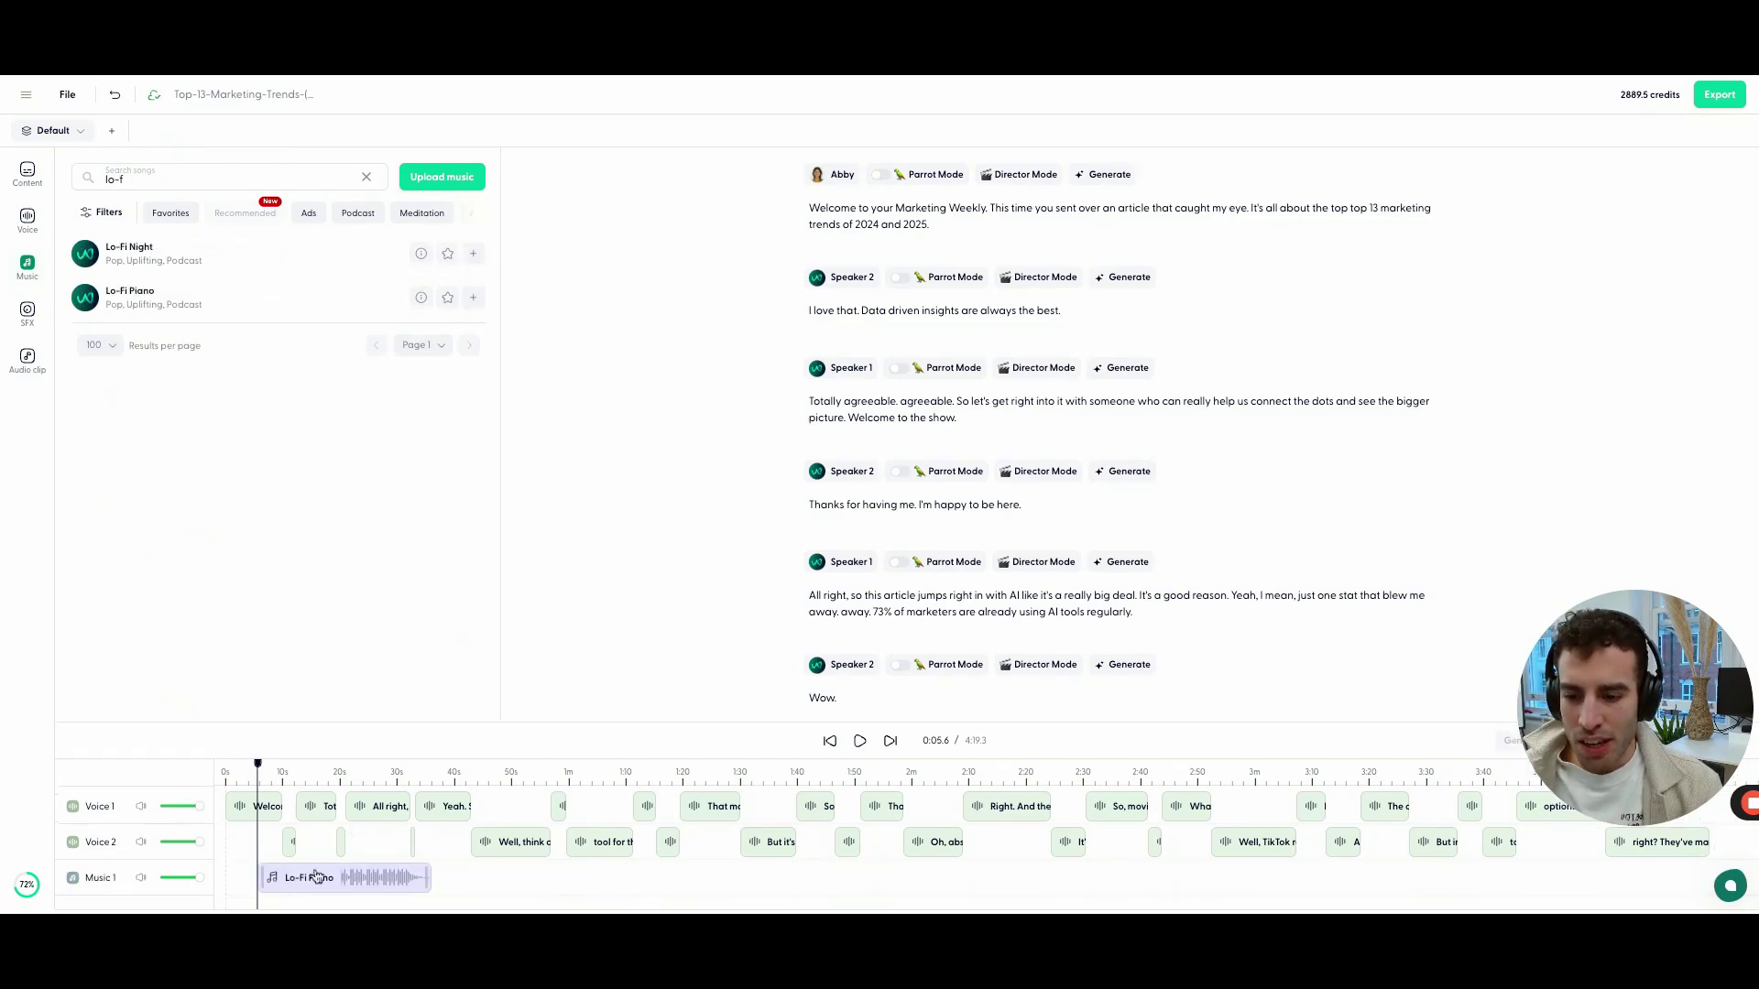
Lower the Lo-Fi Piano clip's volume to 16%
click(284, 878)
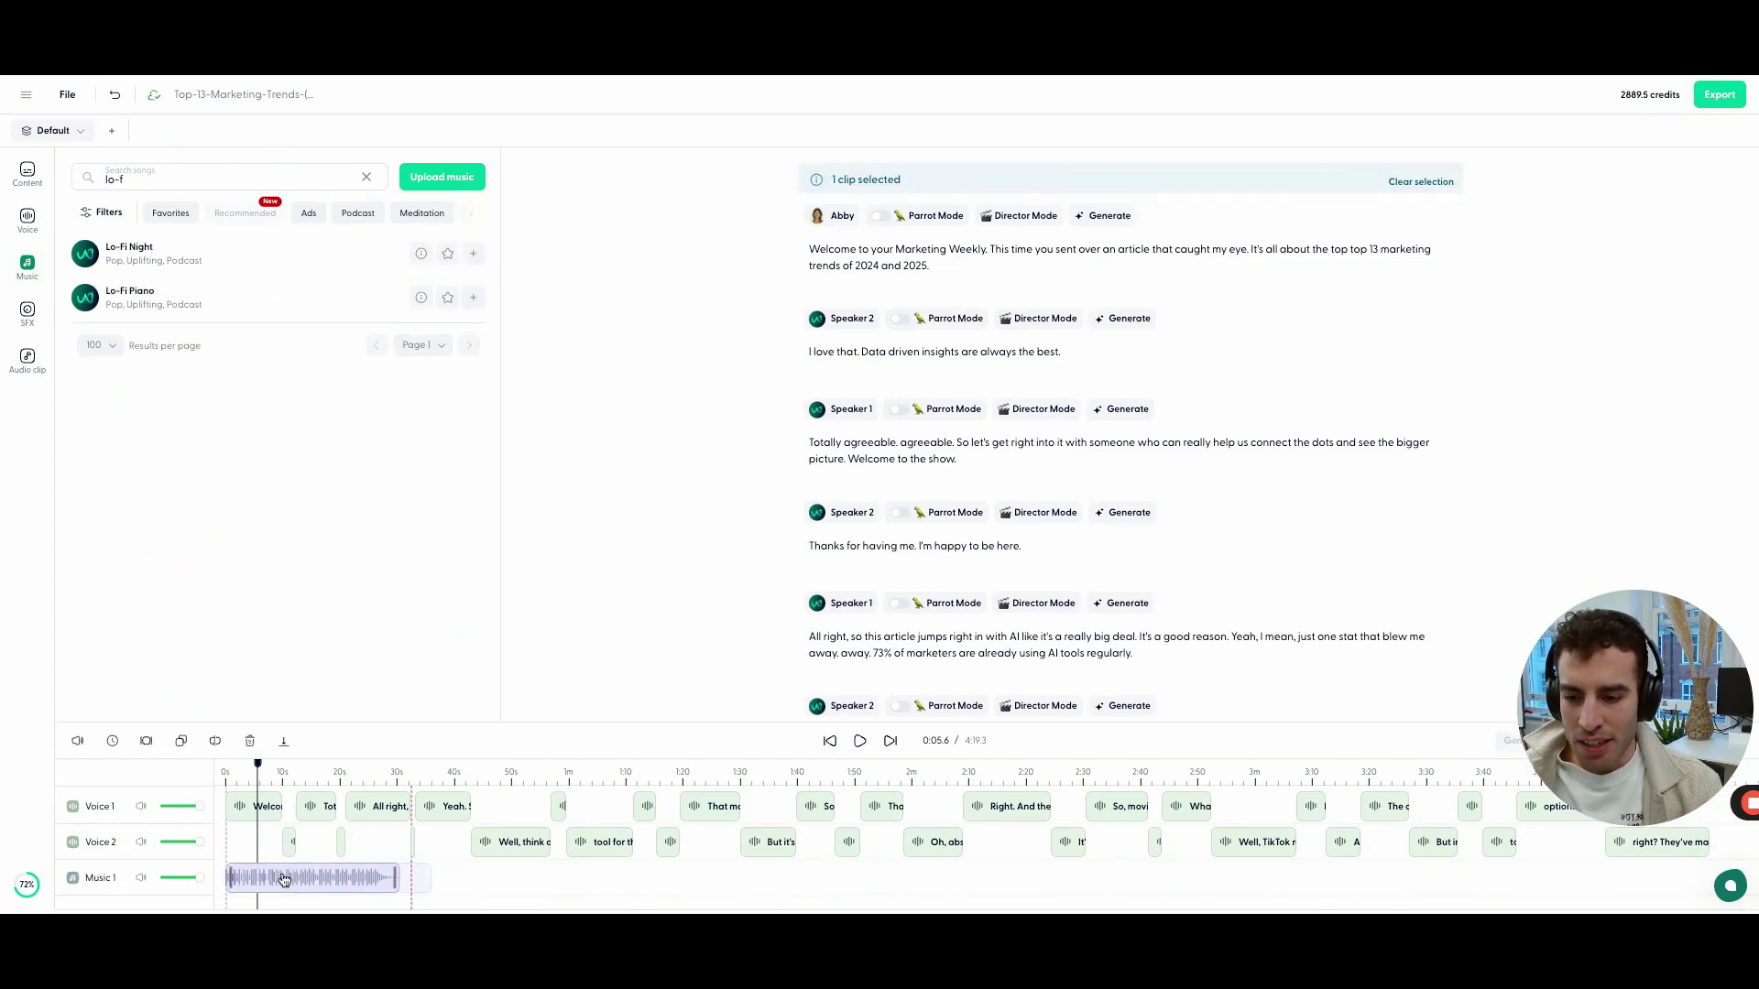
click(78, 740)
drag(181, 589, 138, 591)
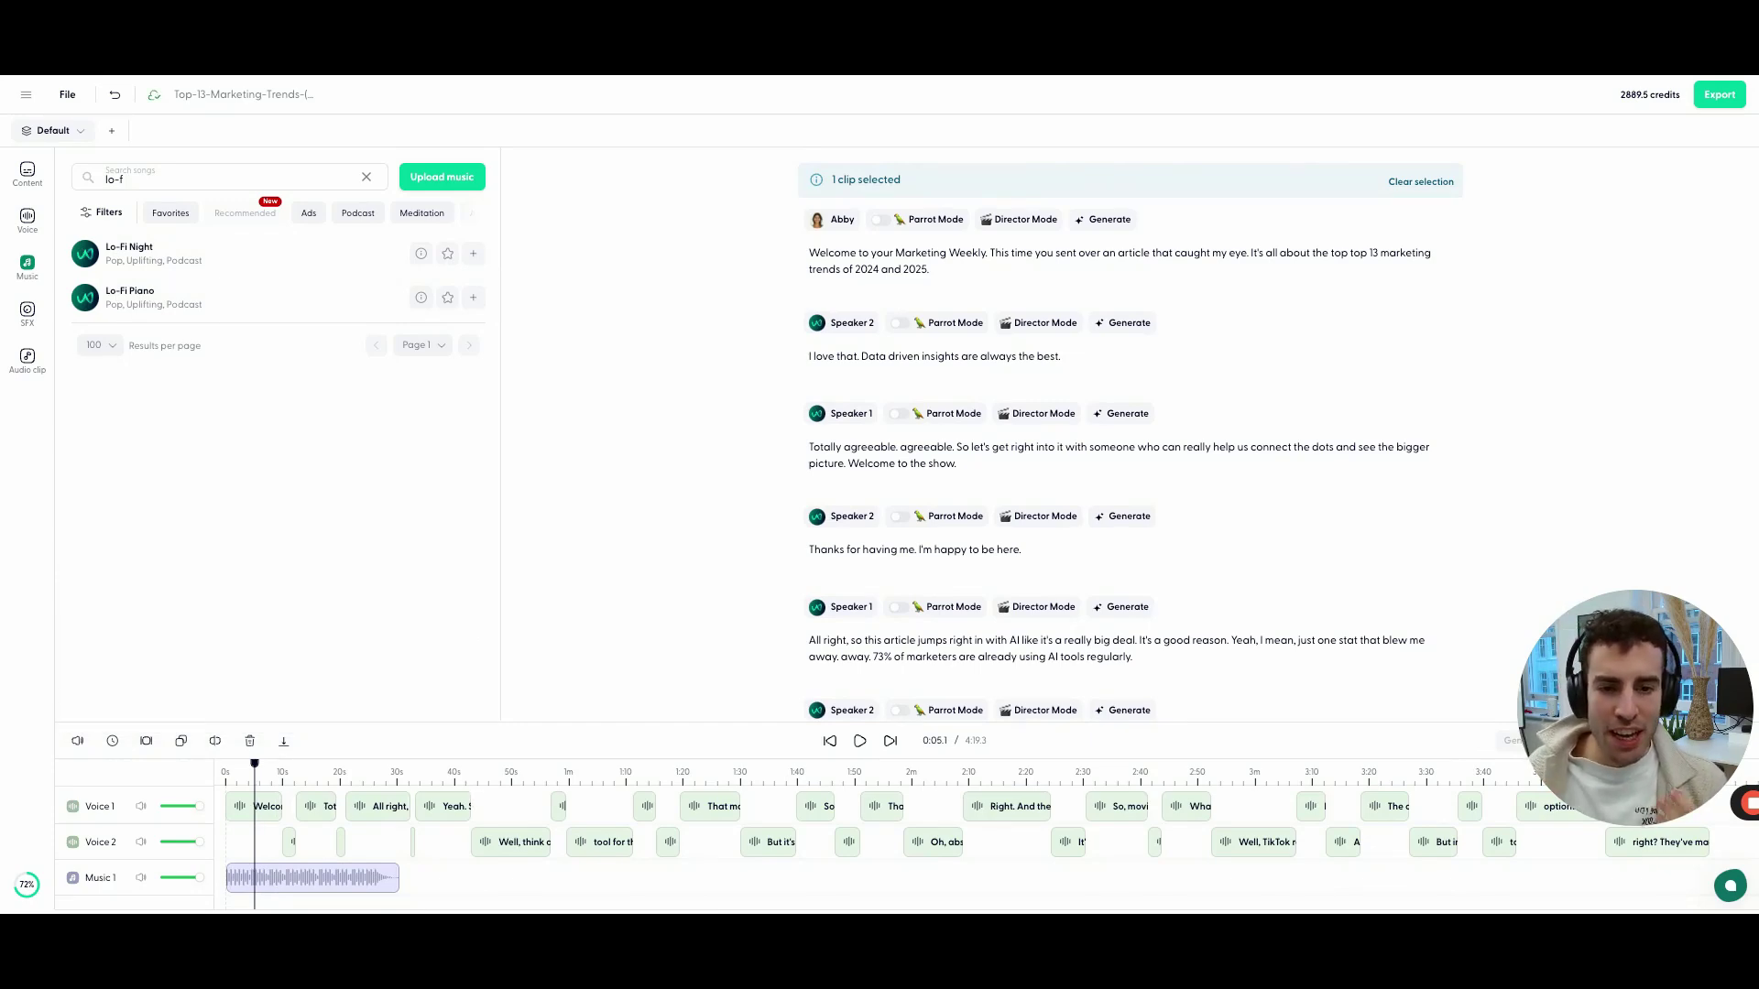
click(1713, 101)
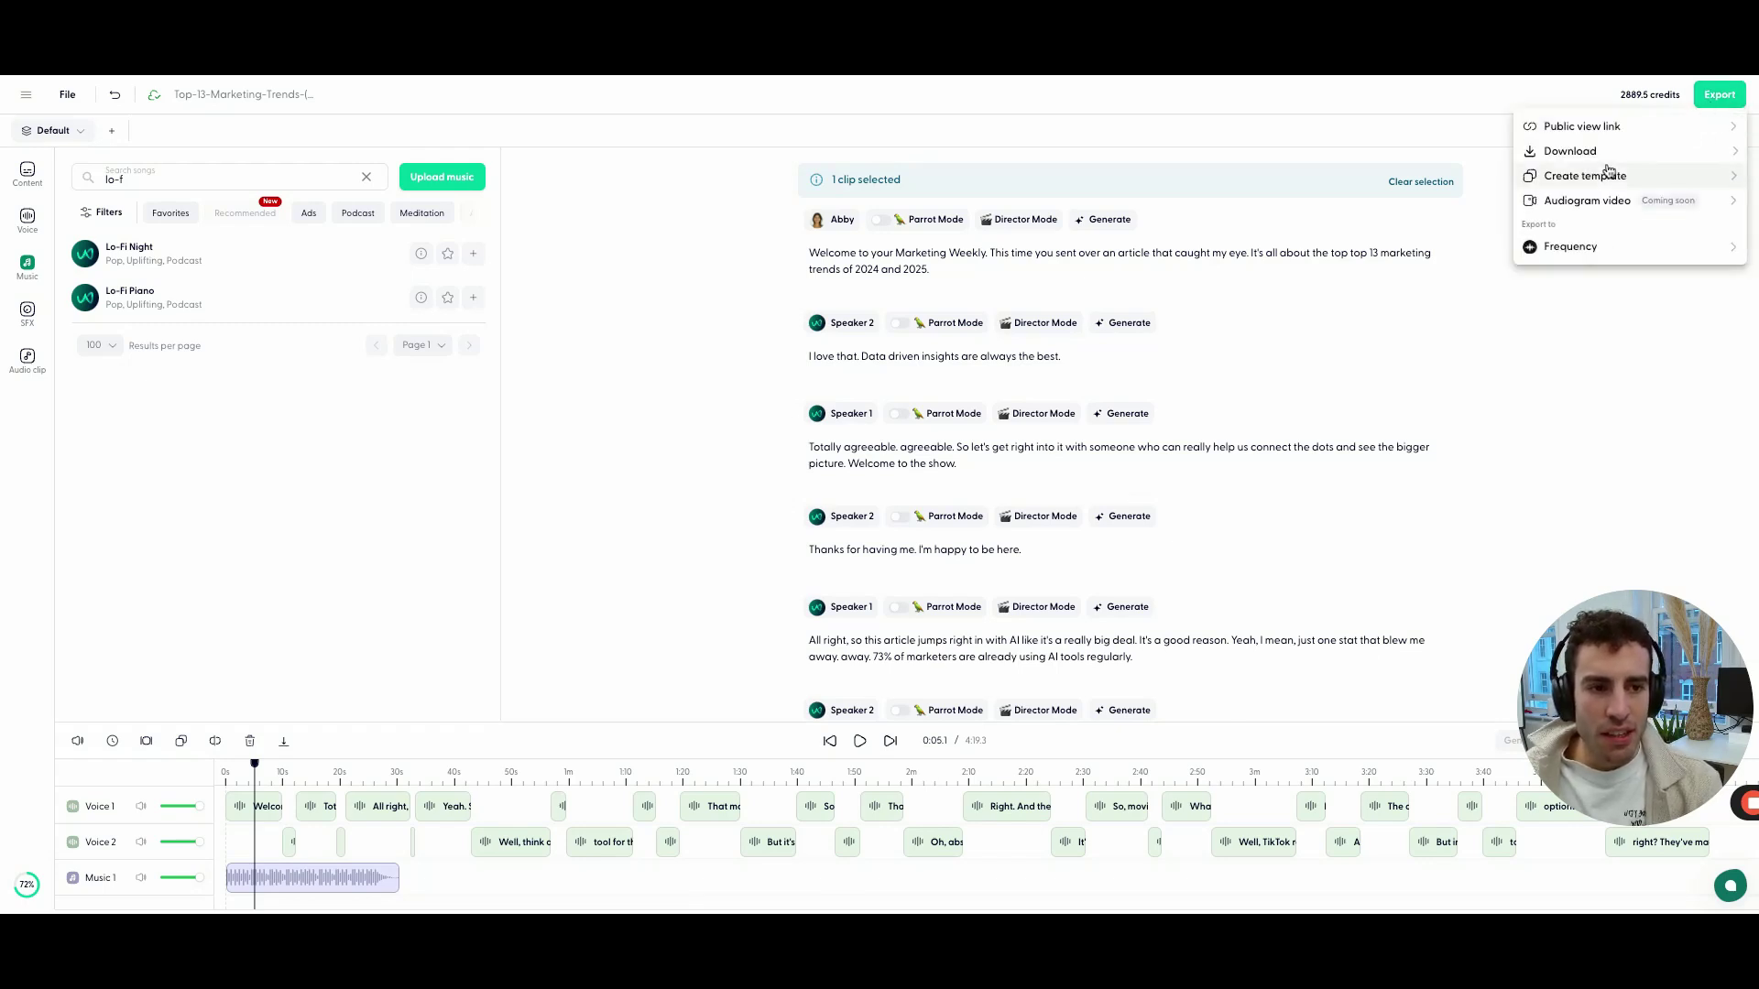
click(1466, 101)
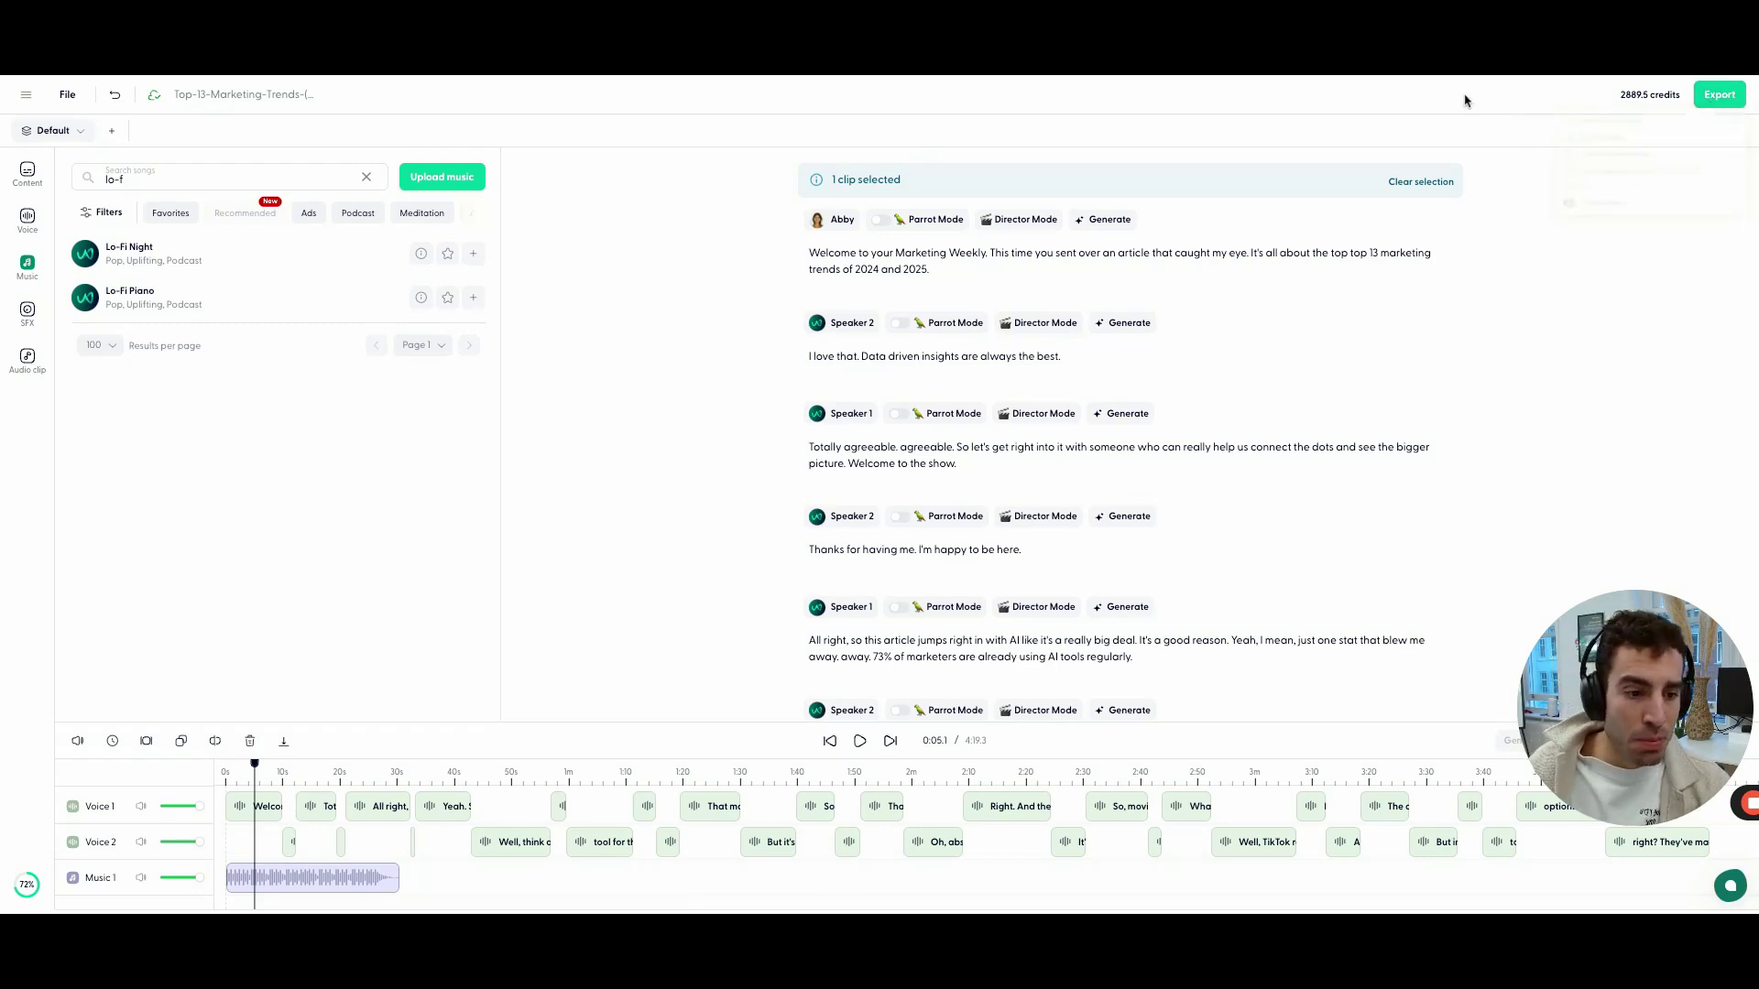